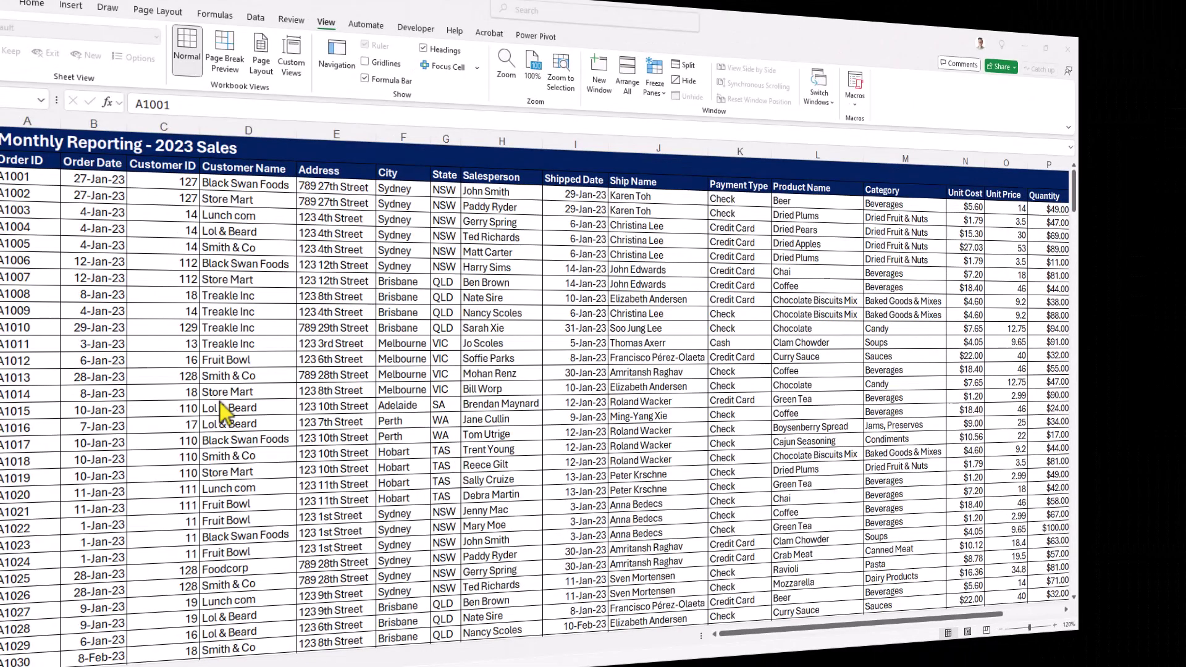
Scroll through the sales data and select cell A3 just below the header rows
{"action": "scroll", "coordinate": [283, 308], "scroll_direction": "down", "scroll_amount": 8}
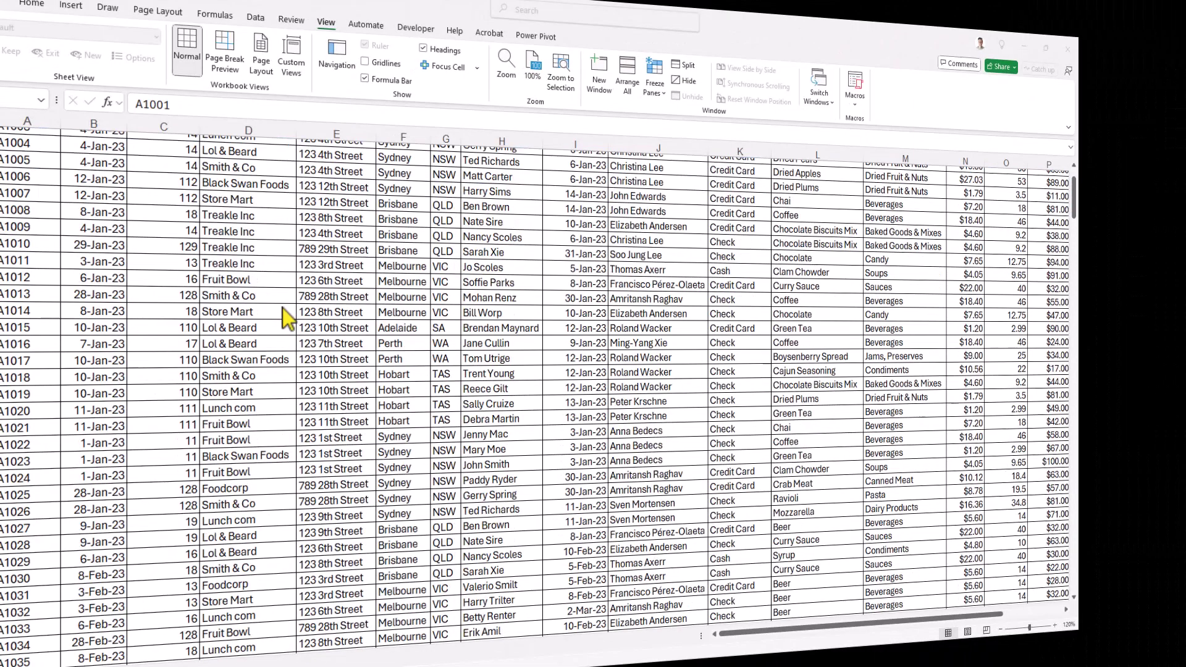
{"action": "scroll", "coordinate": [283, 307], "scroll_direction": "up", "scroll_amount": 8}
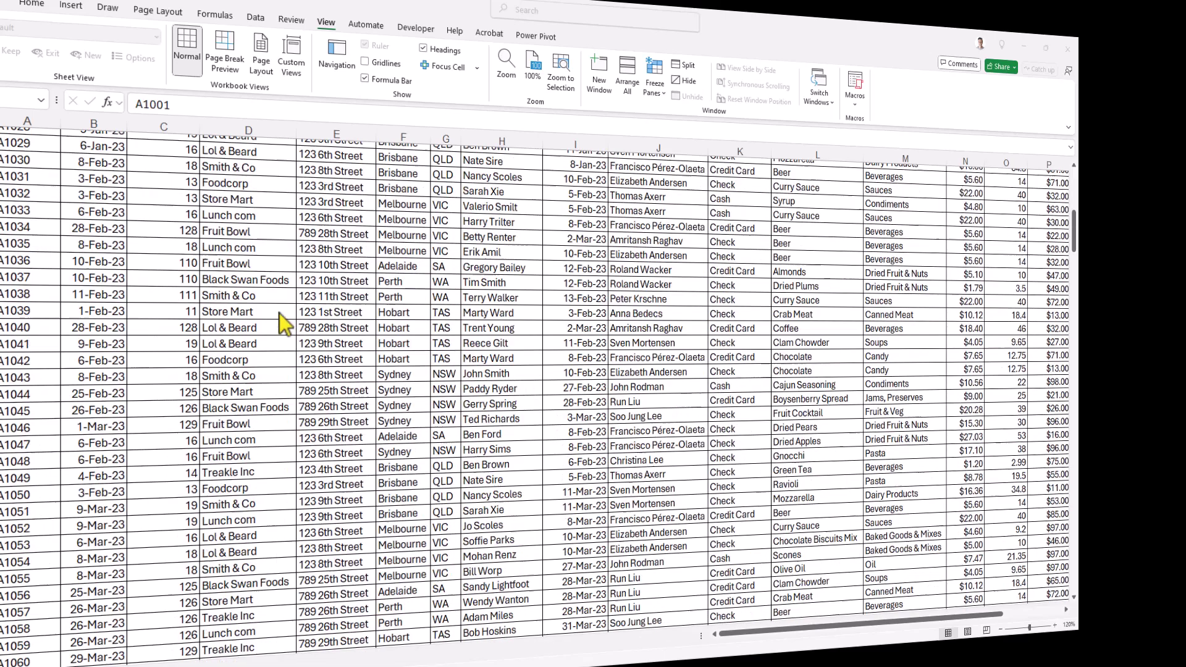
{"action": "scroll", "coordinate": [279, 314], "scroll_direction": "up", "scroll_amount": 1}
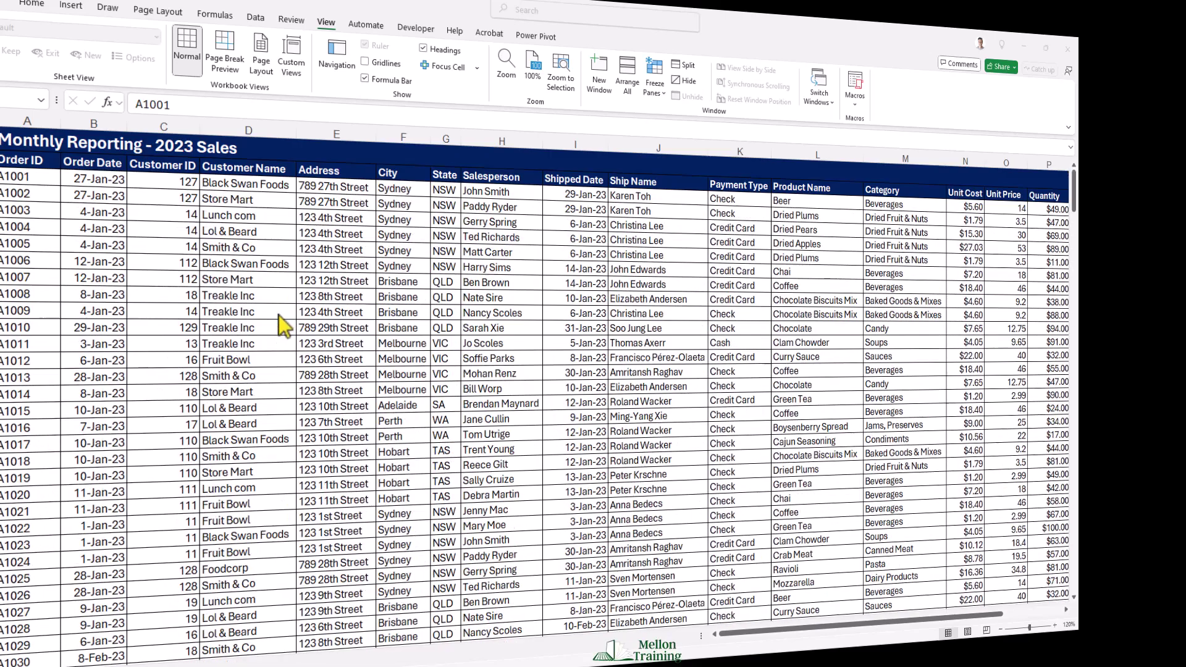
{"action": "scroll", "coordinate": [281, 316], "scroll_direction": "down", "scroll_amount": 5}
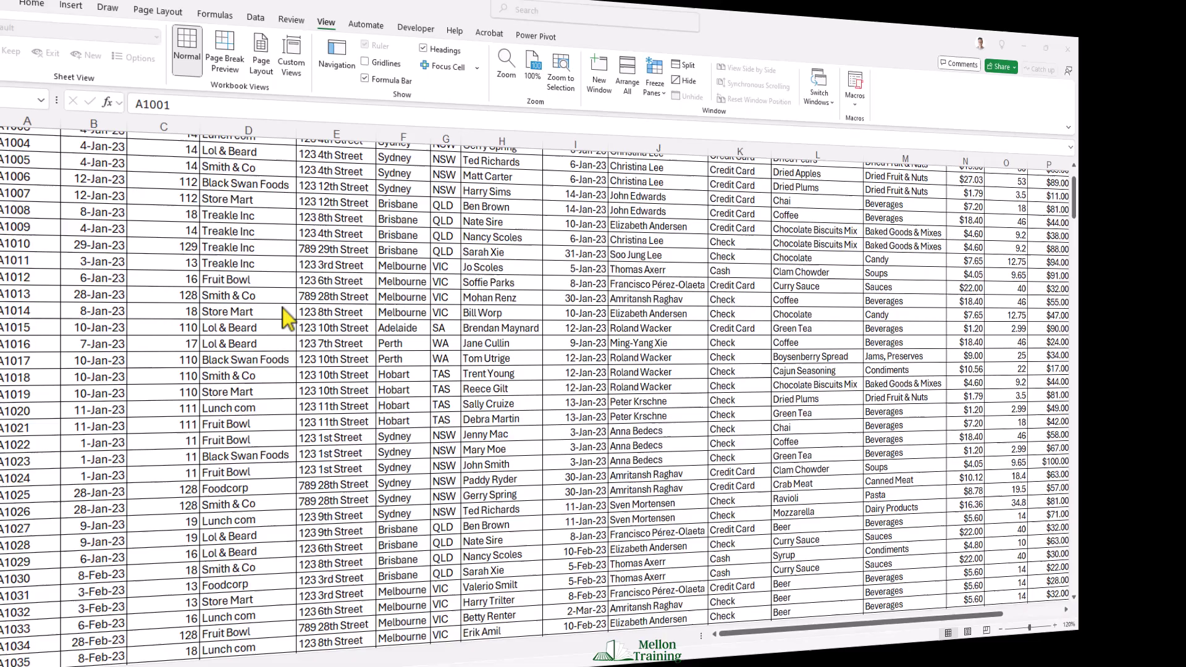
{"action": "scroll", "coordinate": [283, 319], "scroll_direction": "up", "scroll_amount": 1}
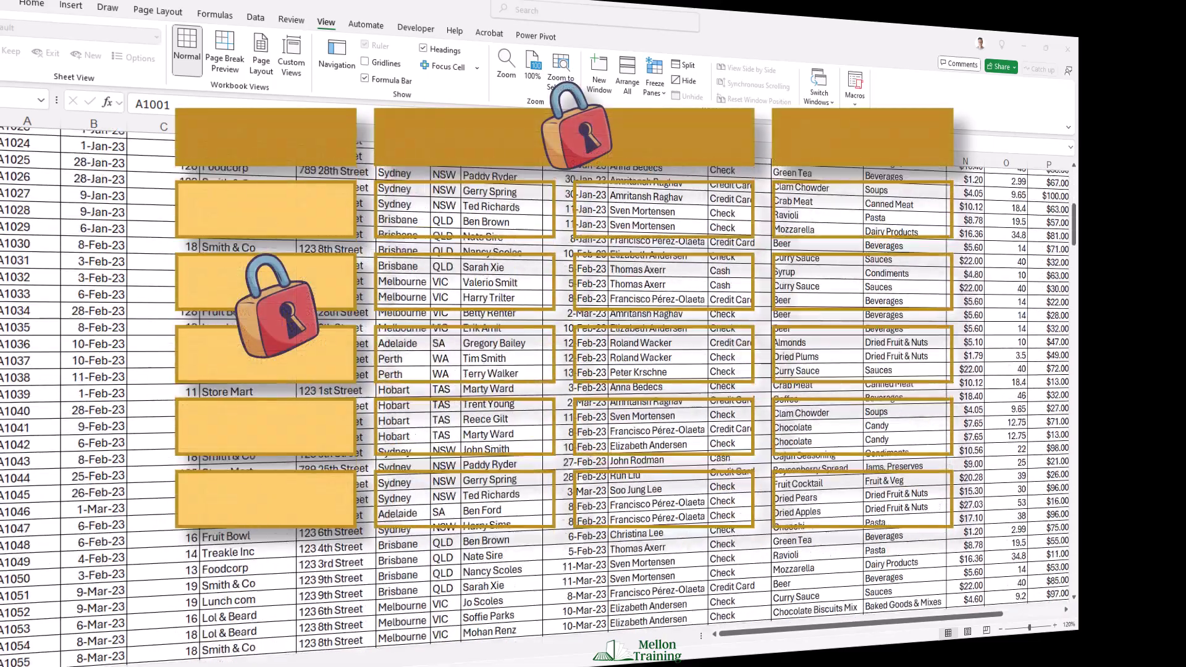
{"action": "scroll", "coordinate": [535, 395], "scroll_direction": "up", "scroll_amount": 5}
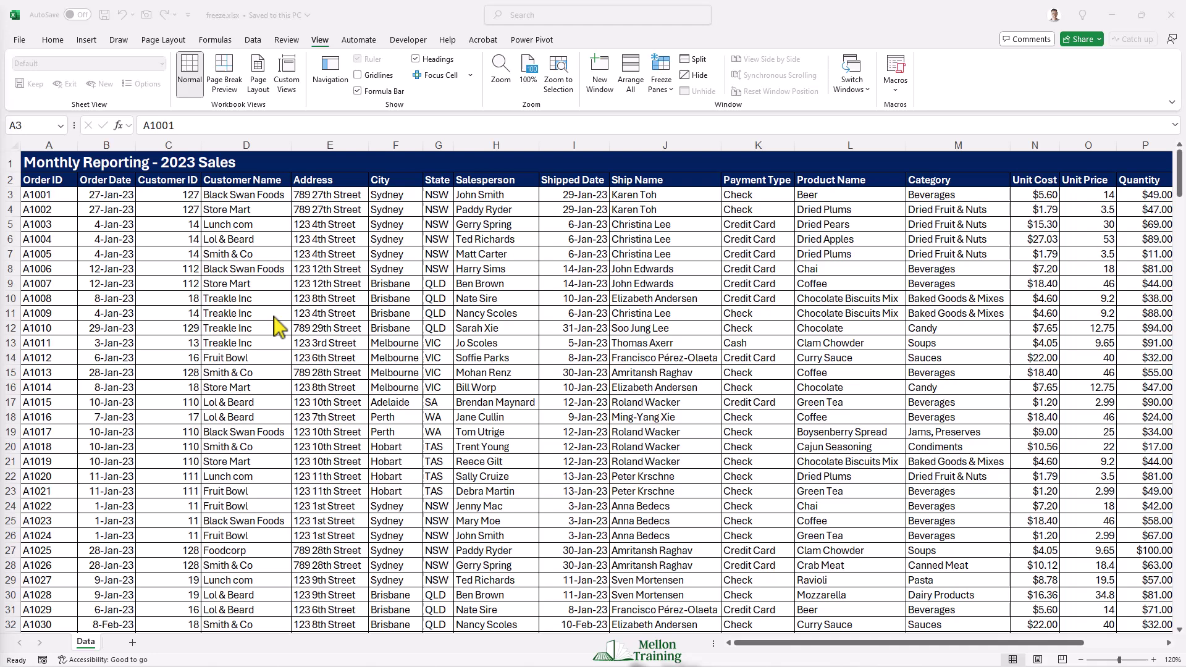
{"action": "left_click", "coordinate": [52, 196]}
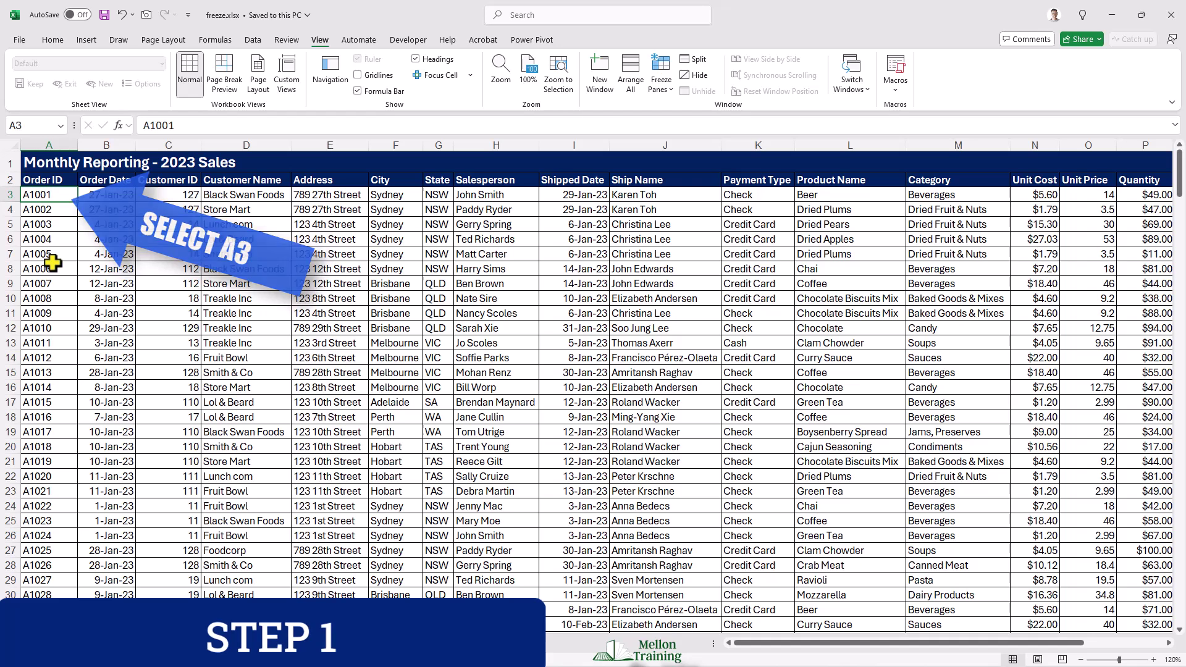
{"action": "left_click", "coordinate": [7, 195]}
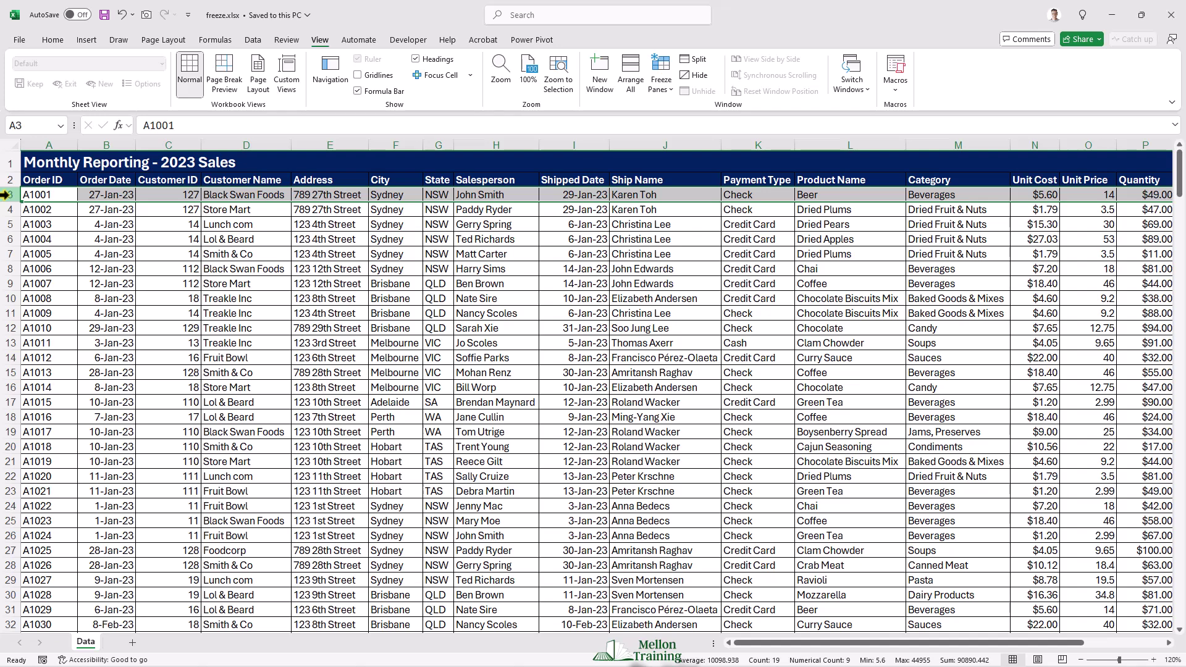
{"action": "left_click", "coordinate": [50, 194]}
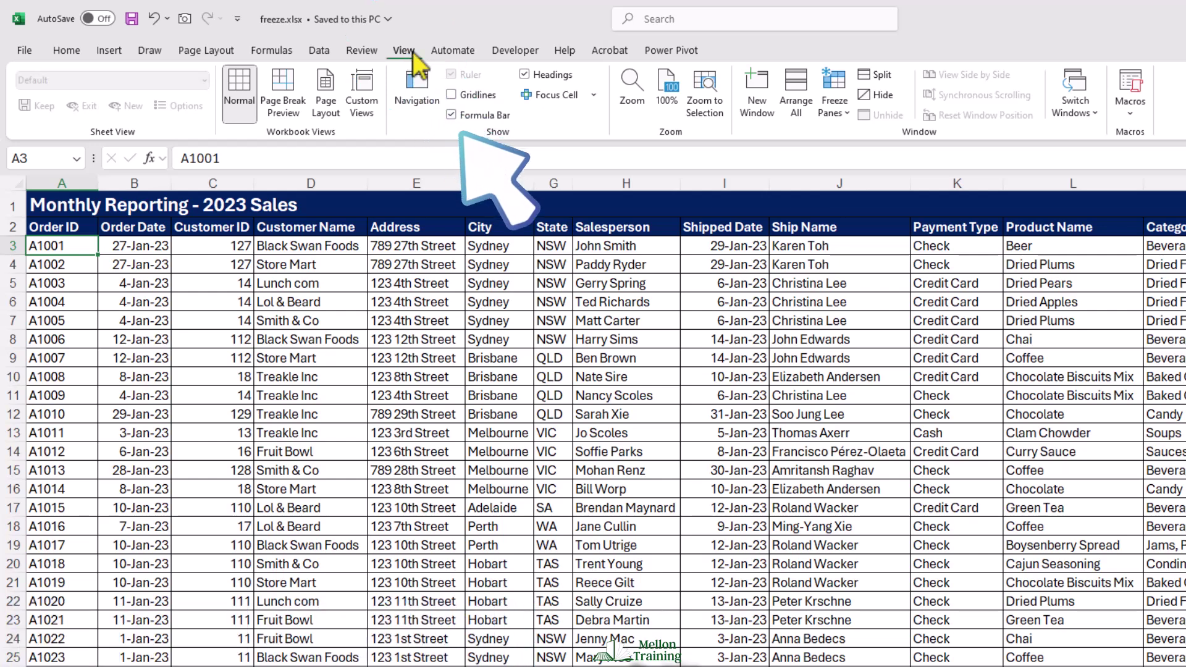
Freeze panes at A3 so rows 1–2 stay fixed, then scroll to confirm
{"action": "left_click", "coordinate": [847, 112]}
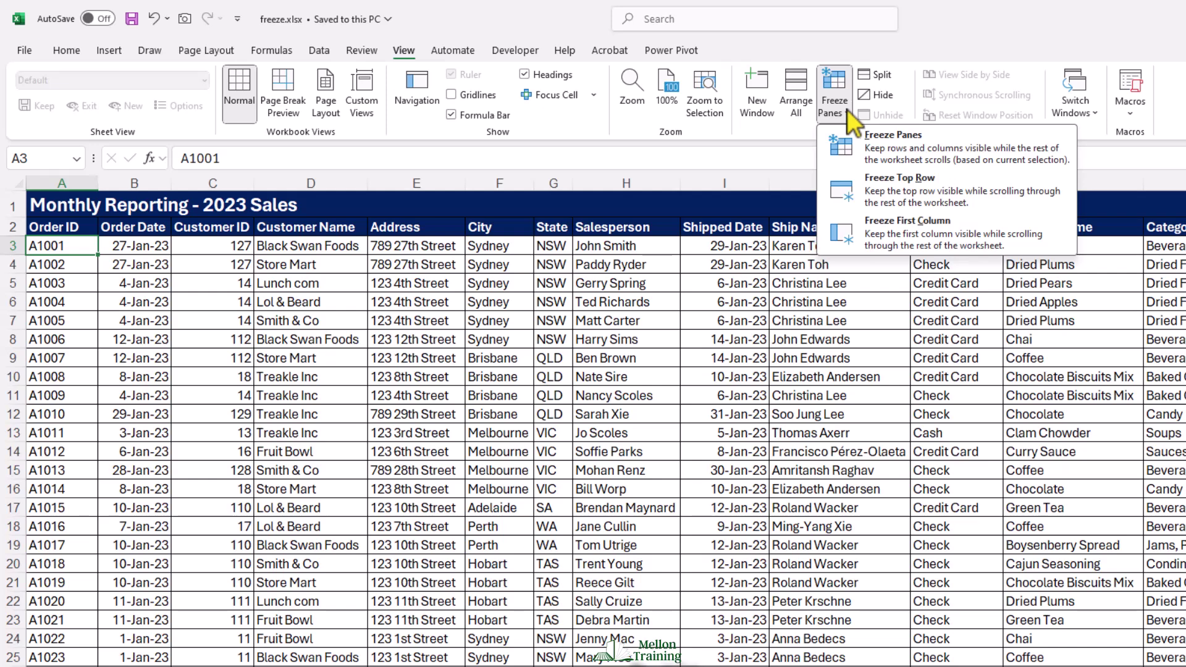
{"action": "left_click", "coordinate": [973, 146]}
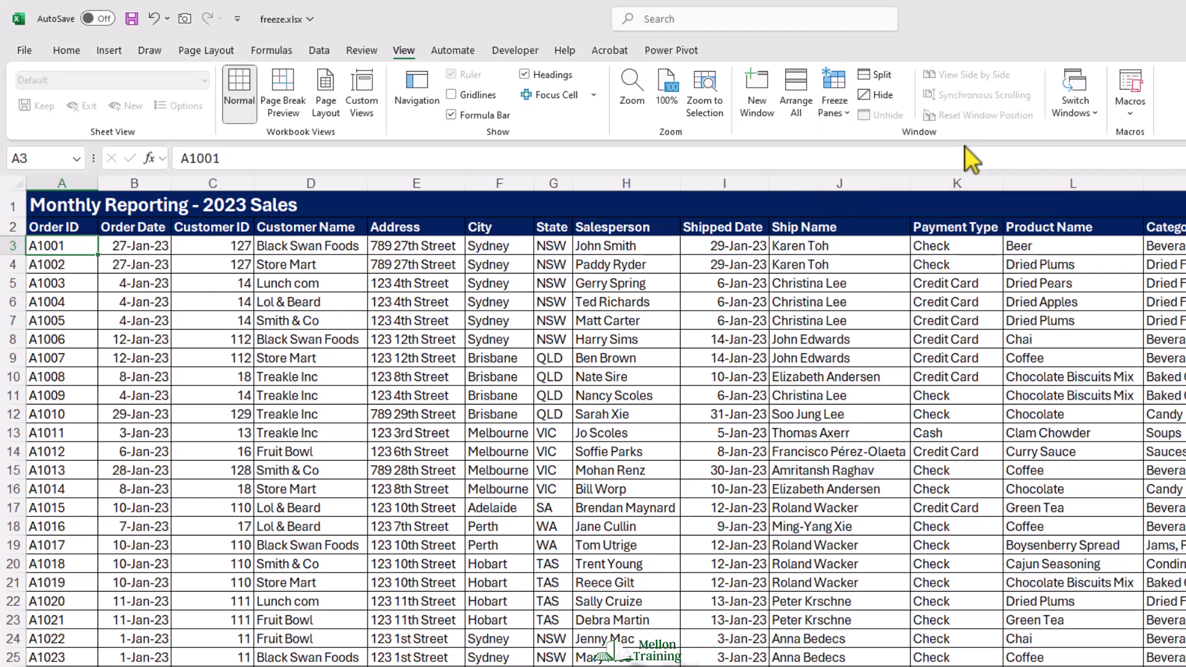
{"action": "scroll", "coordinate": [361, 512], "scroll_direction": "down", "scroll_amount": 8}
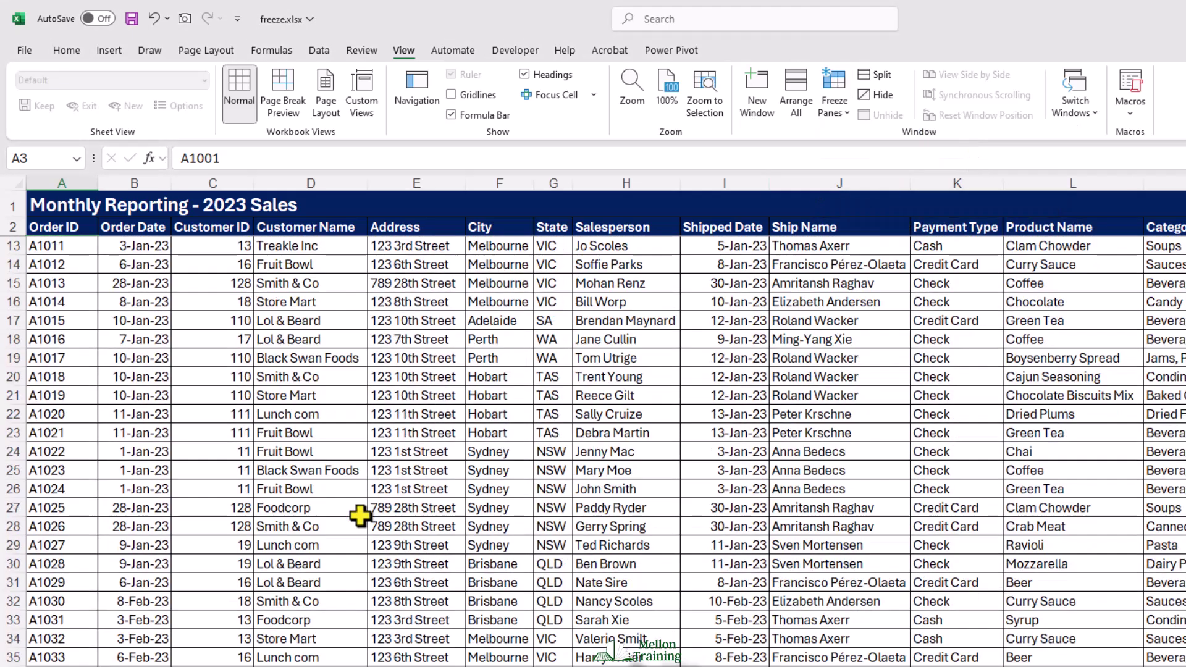
{"action": "scroll", "coordinate": [360, 515], "scroll_direction": "down", "scroll_amount": 6}
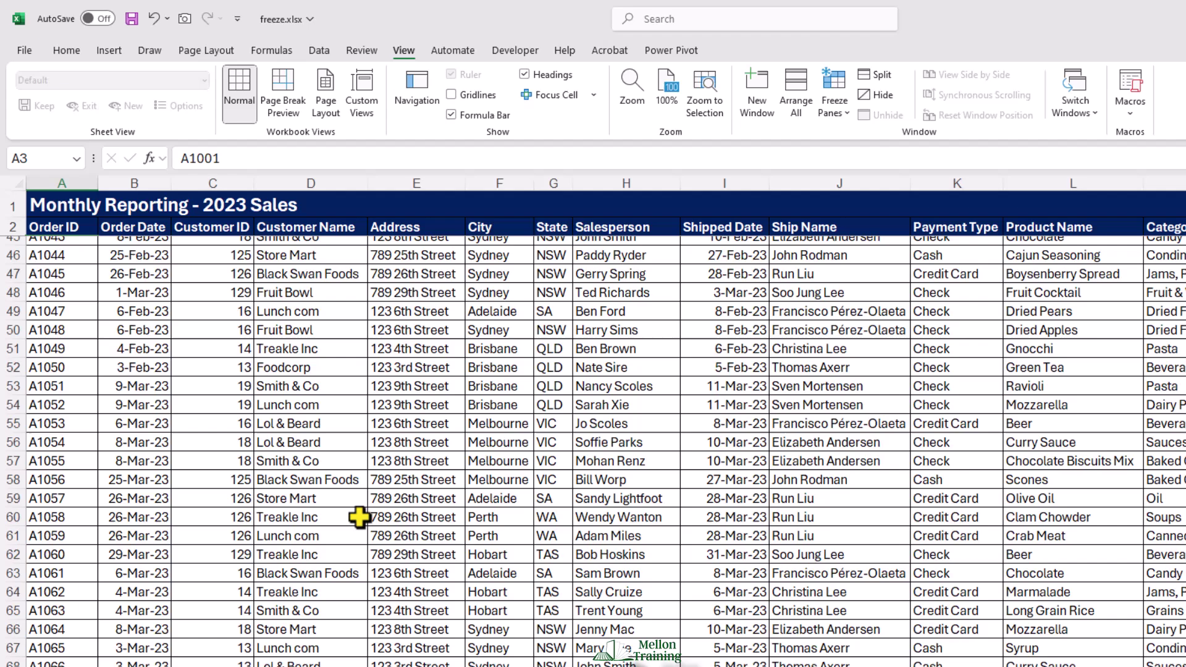
{"action": "scroll", "coordinate": [360, 516], "scroll_direction": "up", "scroll_amount": 9}
{"action": "scroll", "coordinate": [359, 518], "scroll_direction": "up", "scroll_amount": 6}
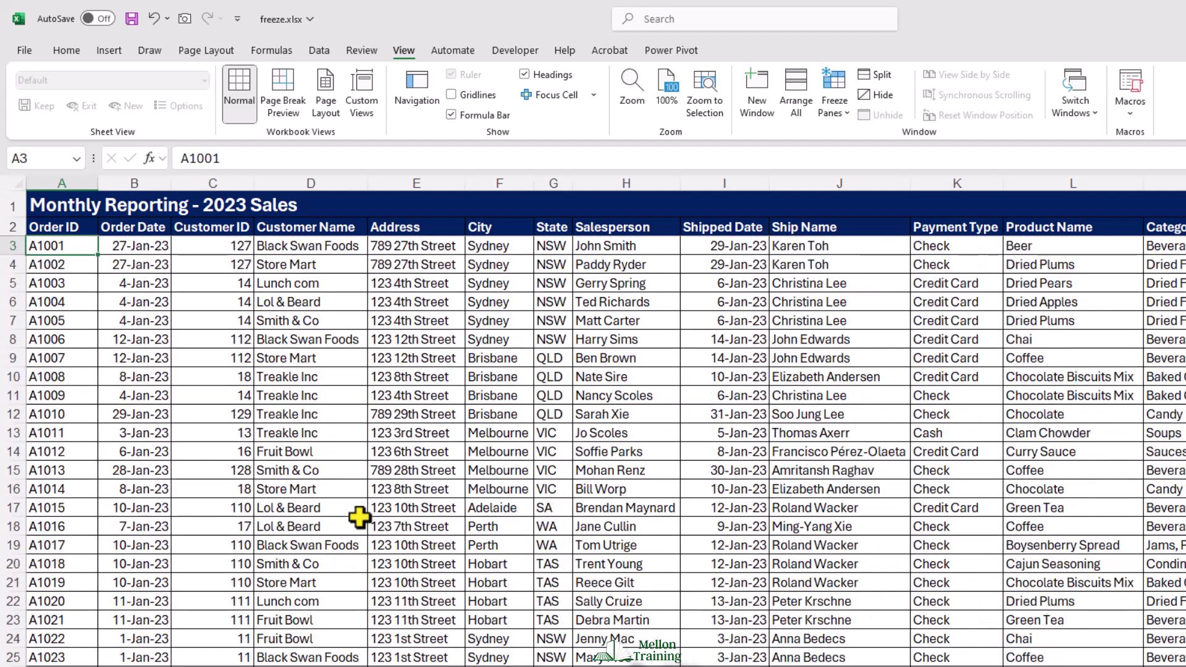
Remove the rows 1–2 freeze with Unfreeze Panes
{"action": "left_click", "coordinate": [842, 116]}
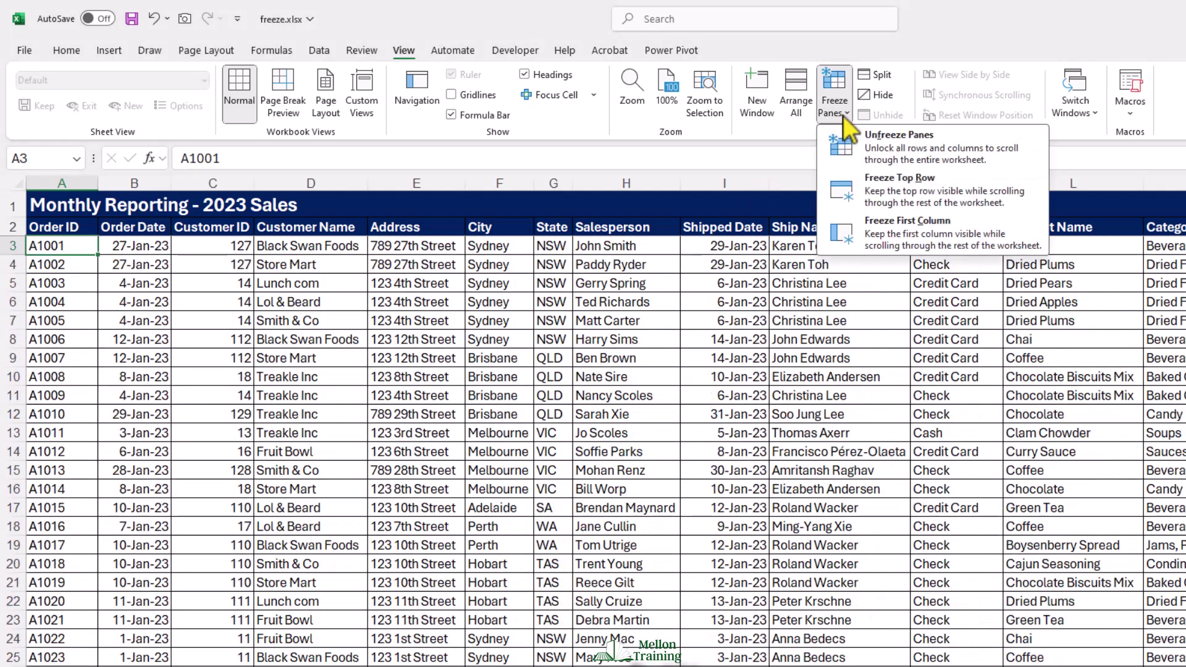
{"action": "left_click", "coordinate": [976, 146]}
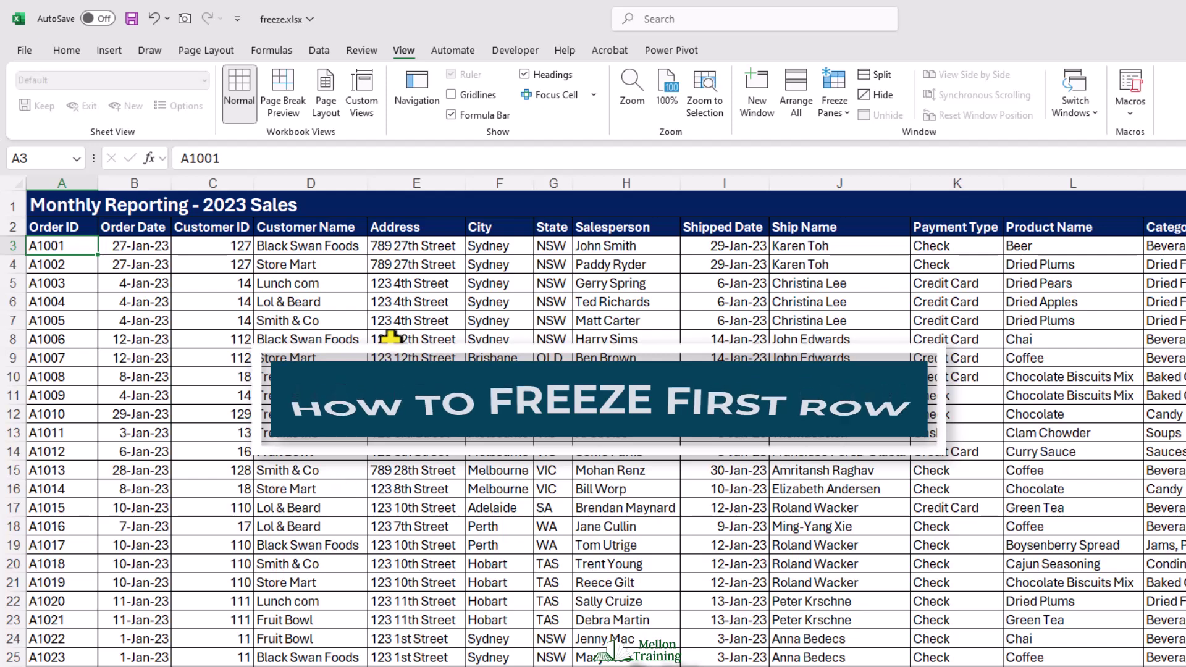
Apply Freeze Top Row so the Monthly Reporting - 2023 Sales title stays fixed, and scroll to check
{"action": "left_click", "coordinate": [845, 110]}
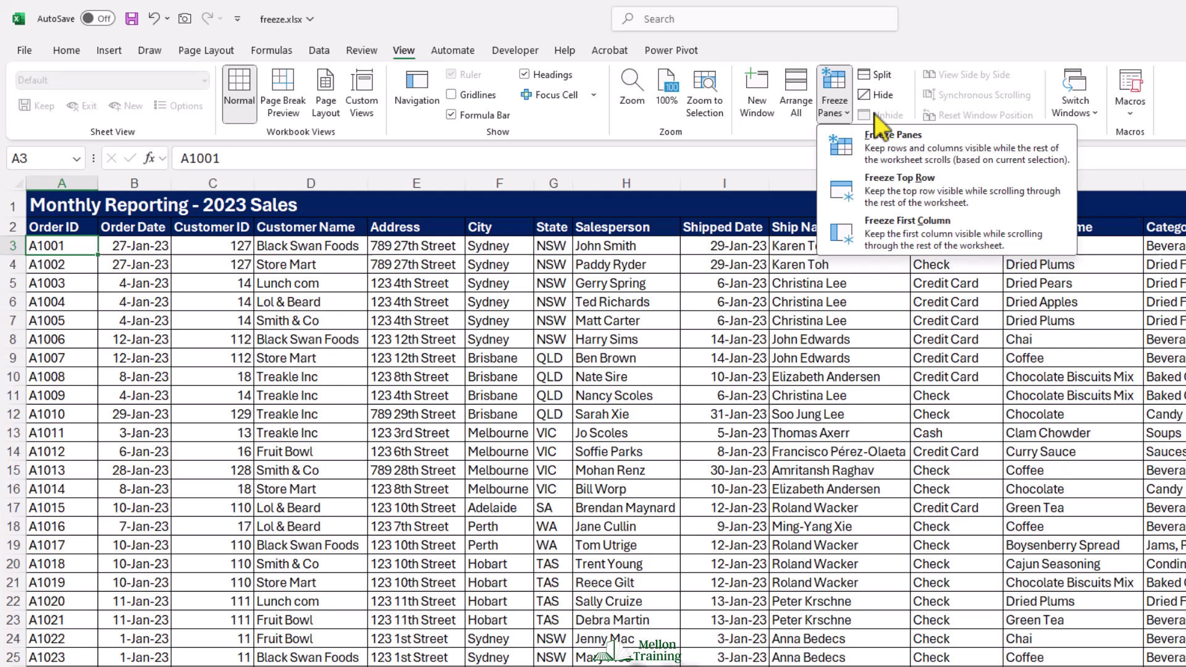
{"action": "left_click", "coordinate": [999, 187]}
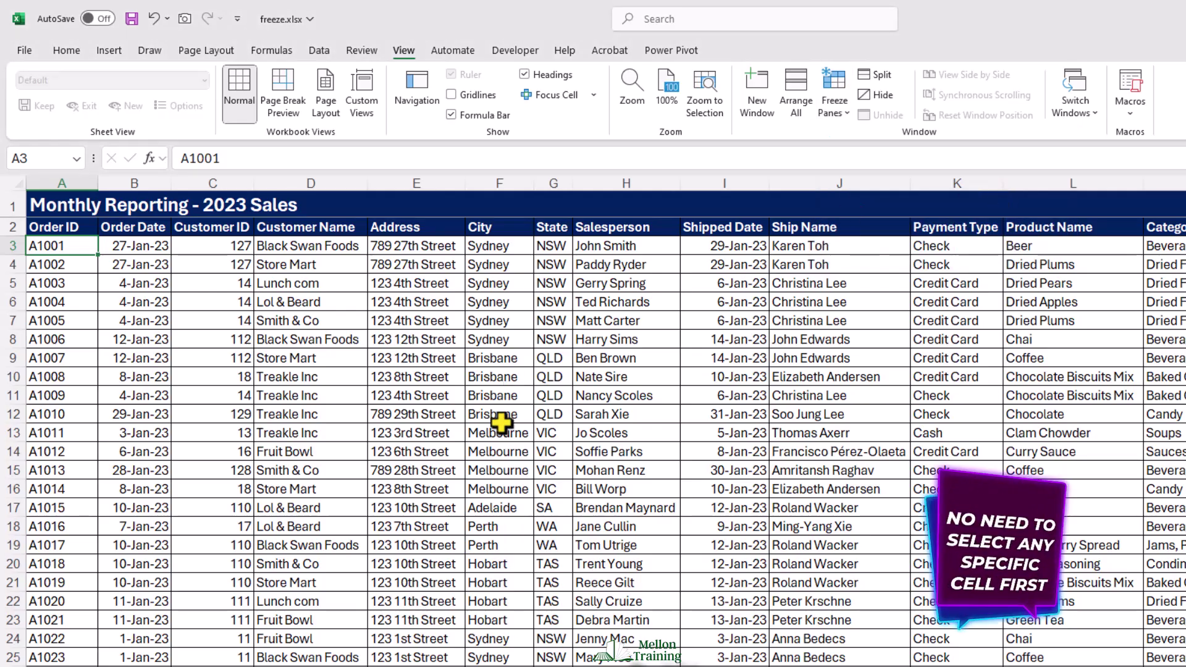
{"action": "scroll", "coordinate": [497, 434], "scroll_direction": "down", "scroll_amount": 3}
{"action": "scroll", "coordinate": [497, 434], "scroll_direction": "down", "scroll_amount": 13}
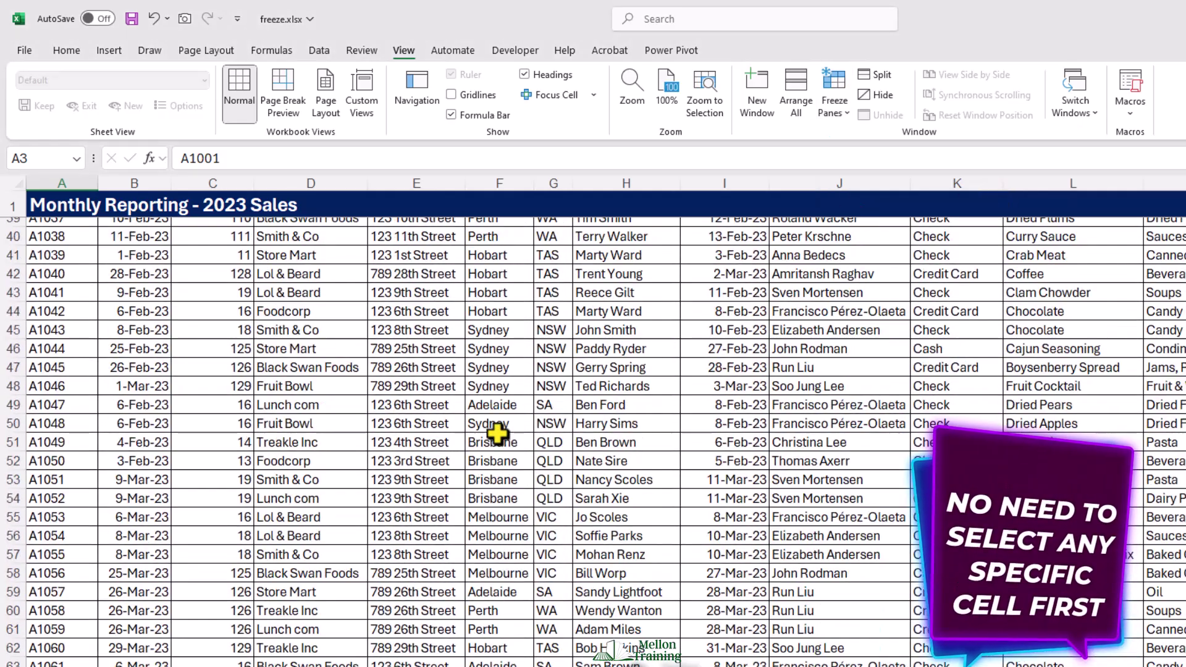
{"action": "scroll", "coordinate": [497, 436], "scroll_direction": "up", "scroll_amount": 15}
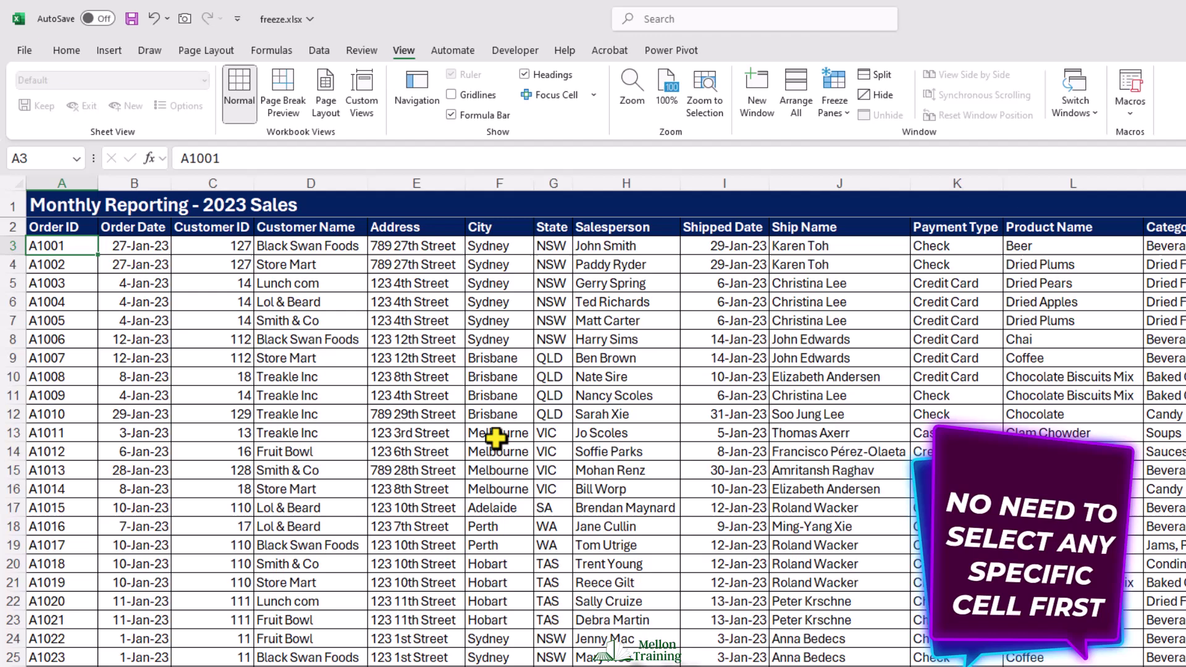
Unfreeze the top row, then scroll right and left to confirm free scrolling
{"action": "left_click", "coordinate": [848, 112]}
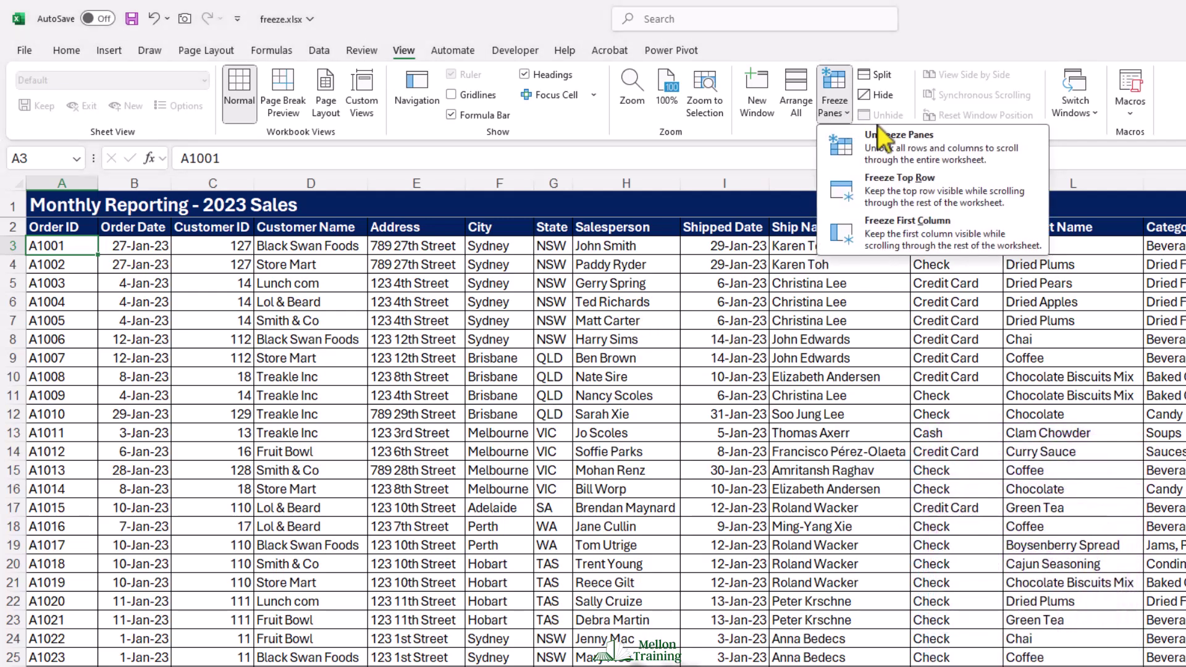
{"action": "left_click", "coordinate": [946, 147]}
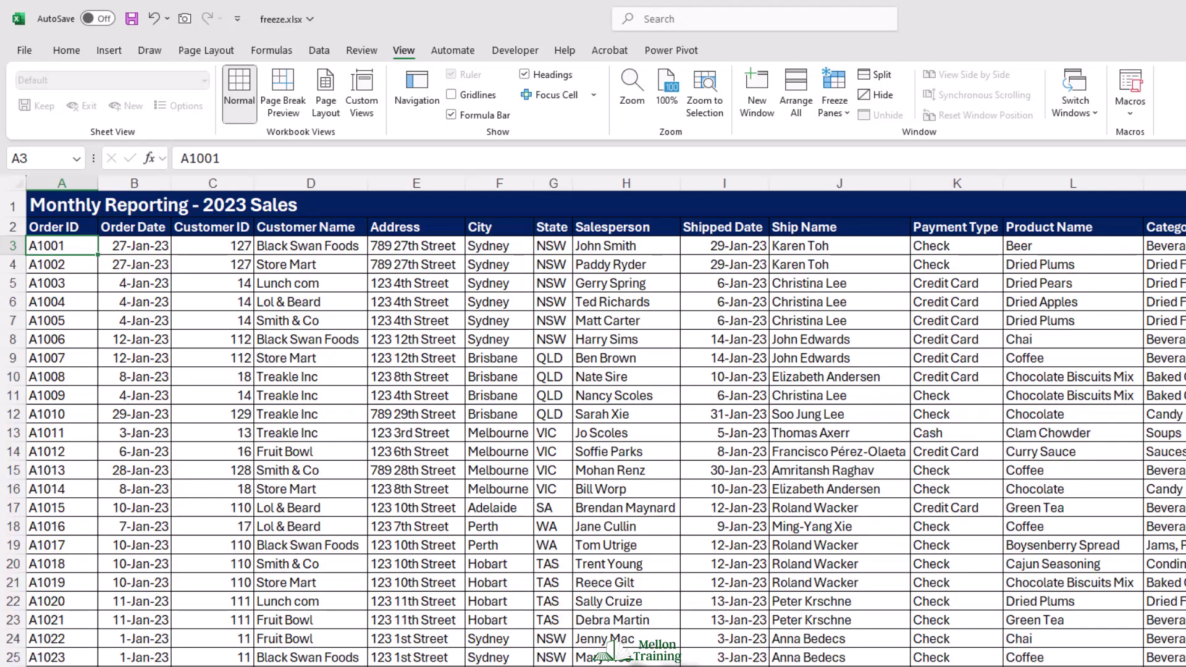
{"action": "scroll", "coordinate": [606, 427], "scroll_direction": "right", "scroll_amount": 6}
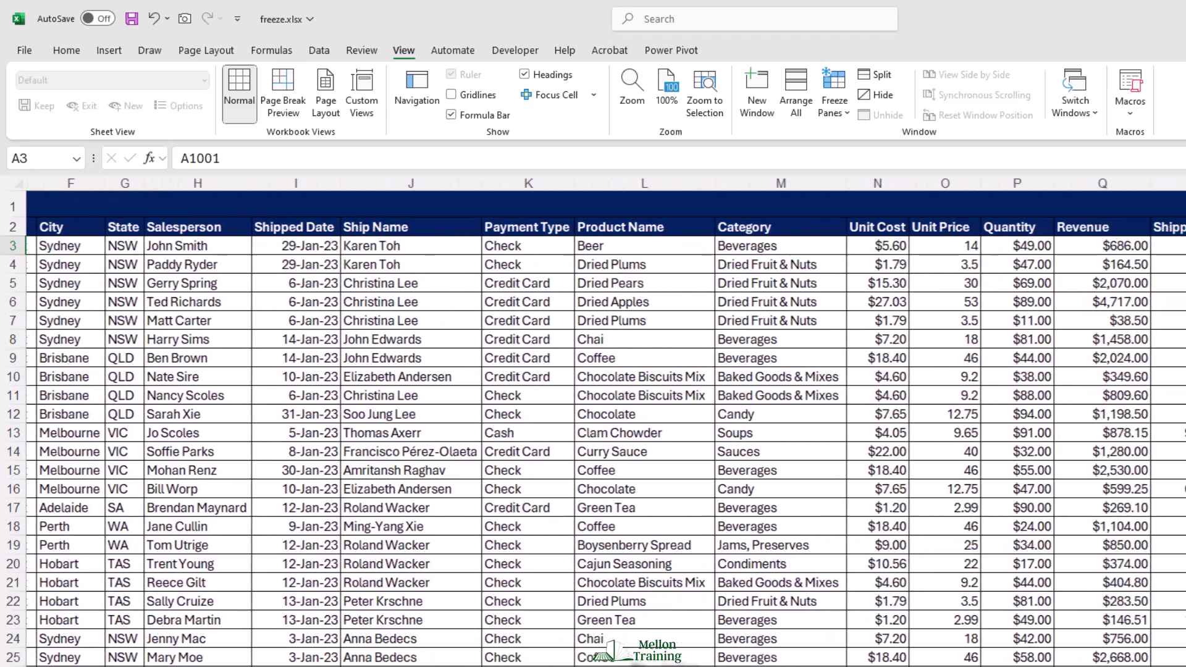
{"action": "scroll", "coordinate": [606, 426], "scroll_direction": "right", "scroll_amount": 2}
{"action": "scroll", "coordinate": [606, 427], "scroll_direction": "left", "scroll_amount": 7}
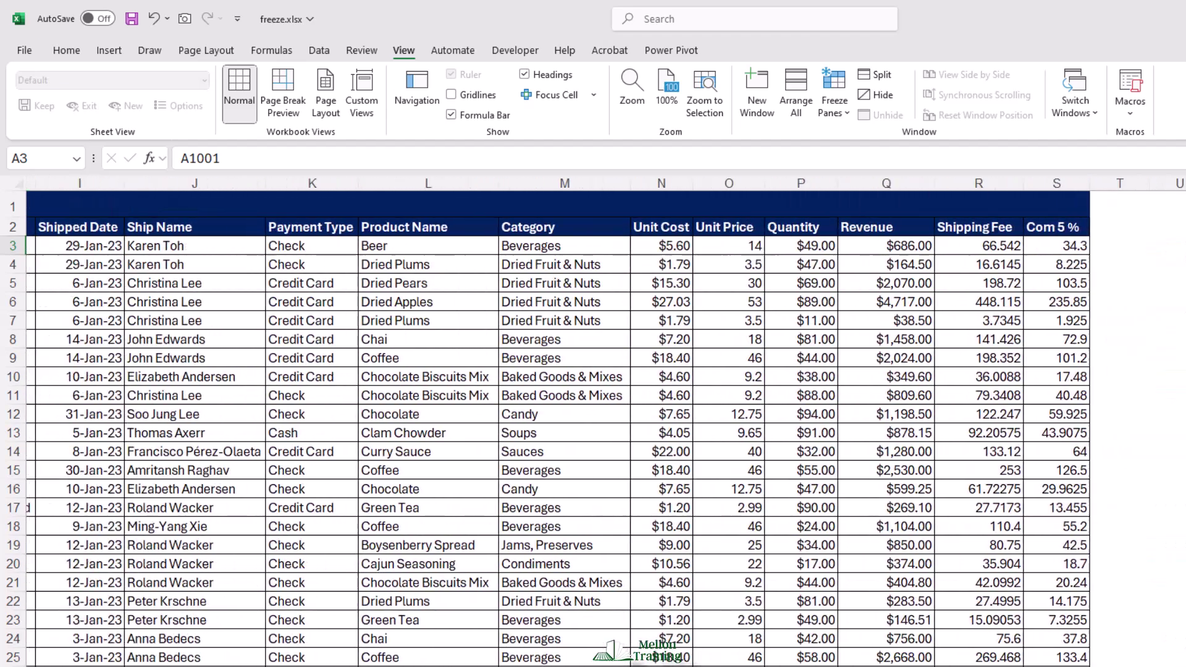
{"action": "scroll", "coordinate": [606, 426], "scroll_direction": "left", "scroll_amount": 2}
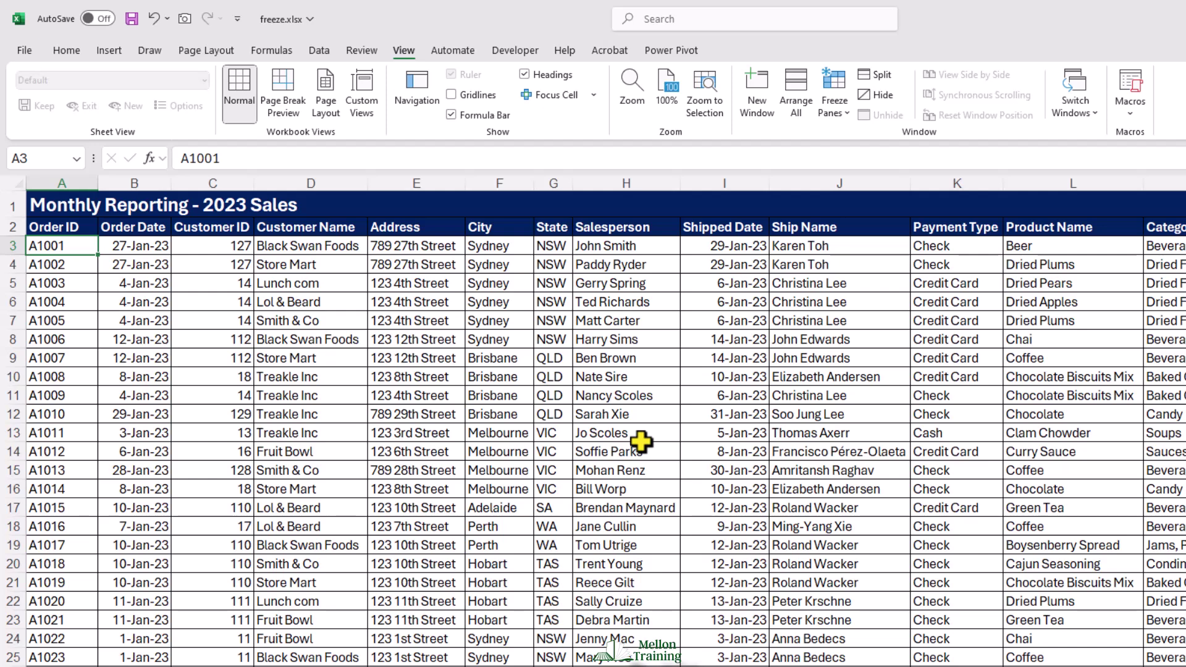
Freeze panes at cell D3, locking rows 1–2 and columns A–C, and scroll sideways to test
{"action": "left_click", "coordinate": [303, 245]}
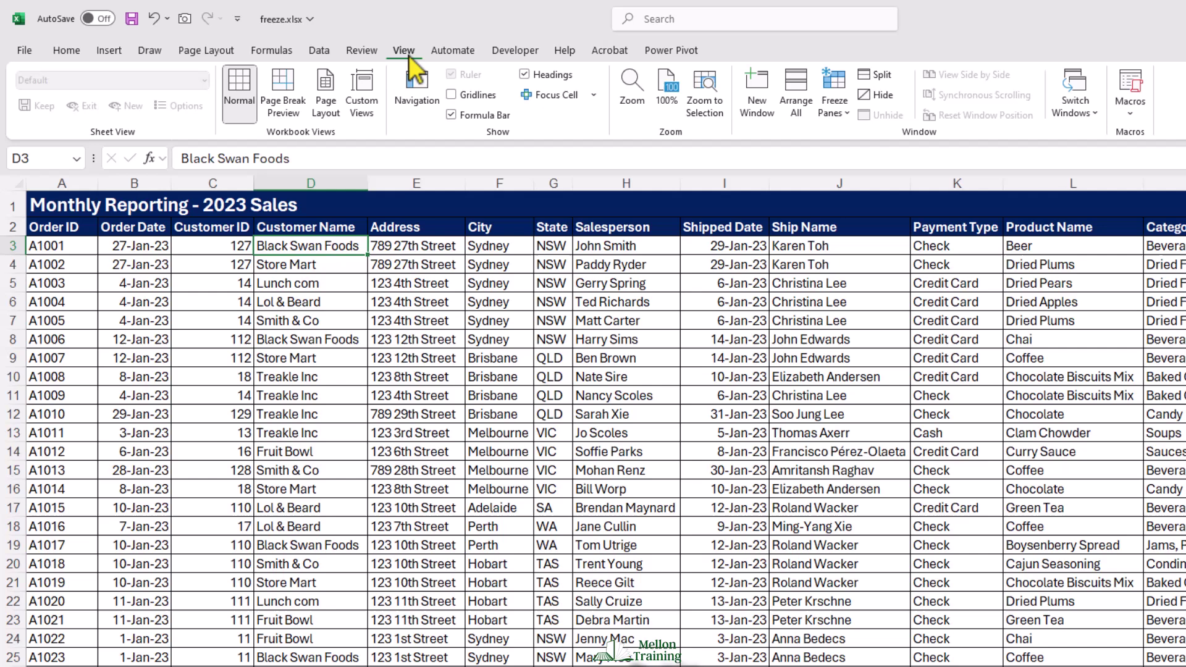
{"action": "left_click", "coordinate": [847, 113]}
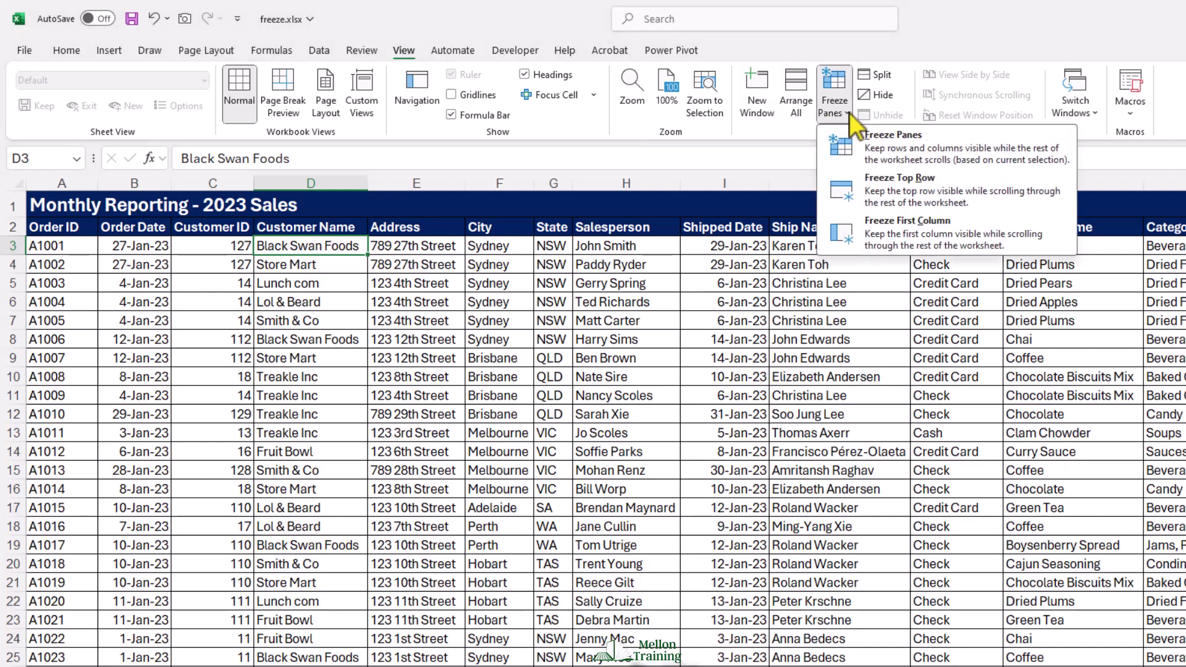
{"action": "left_click", "coordinate": [1025, 143]}
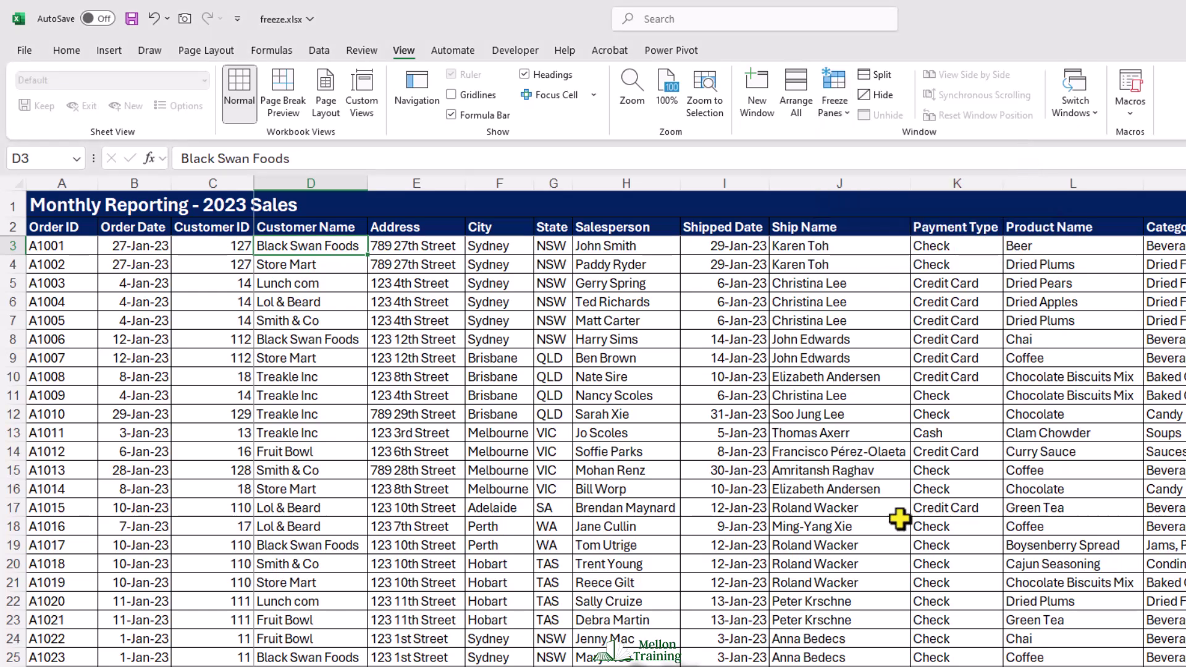
{"action": "scroll", "coordinate": [717, 433], "scroll_direction": "right", "scroll_amount": 1}
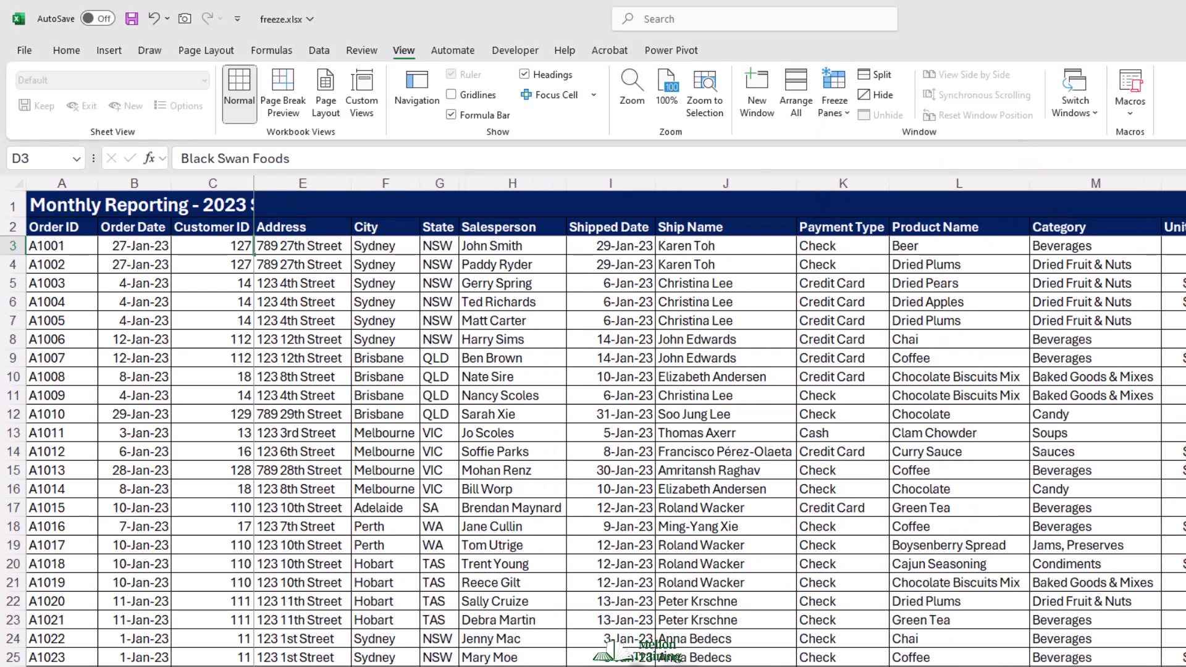
{"action": "scroll", "coordinate": [716, 433], "scroll_direction": "right", "scroll_amount": 5}
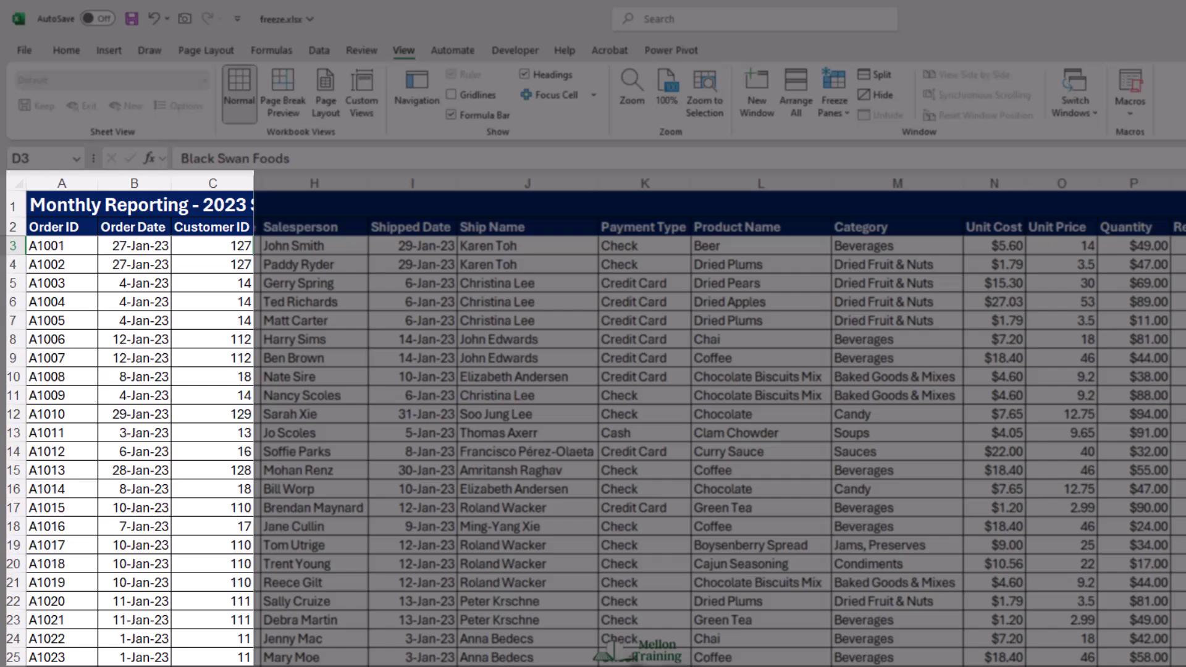
{"action": "scroll", "coordinate": [716, 432], "scroll_direction": "right", "scroll_amount": 5}
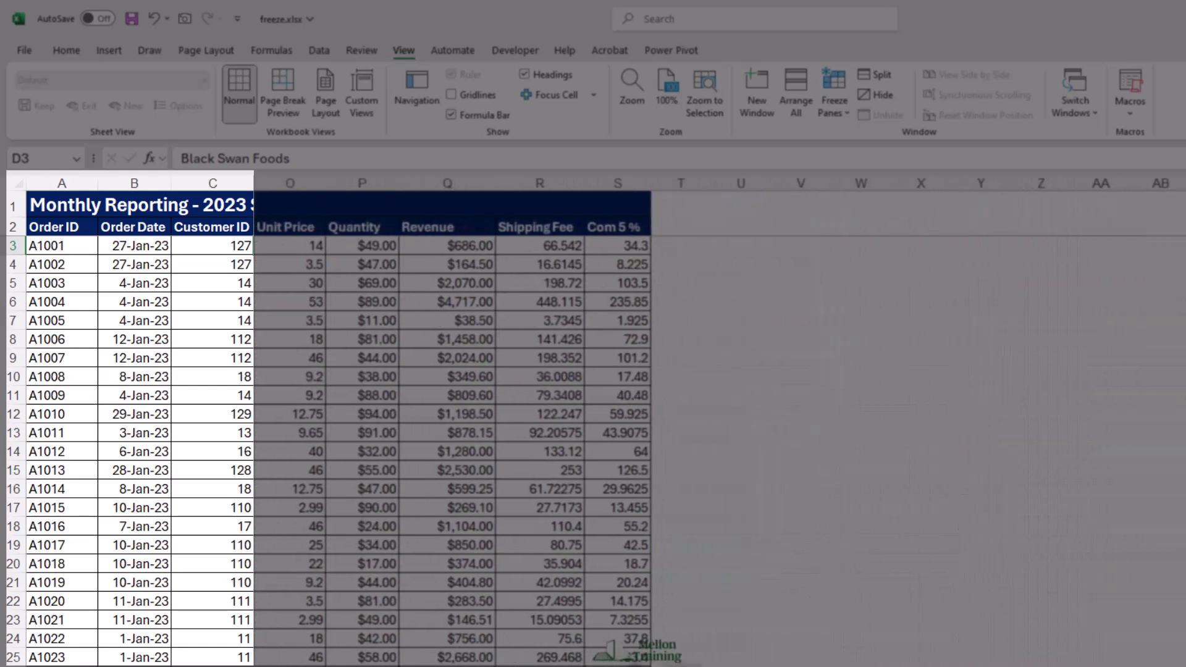
{"action": "scroll", "coordinate": [716, 433], "scroll_direction": "left", "scroll_amount": 10}
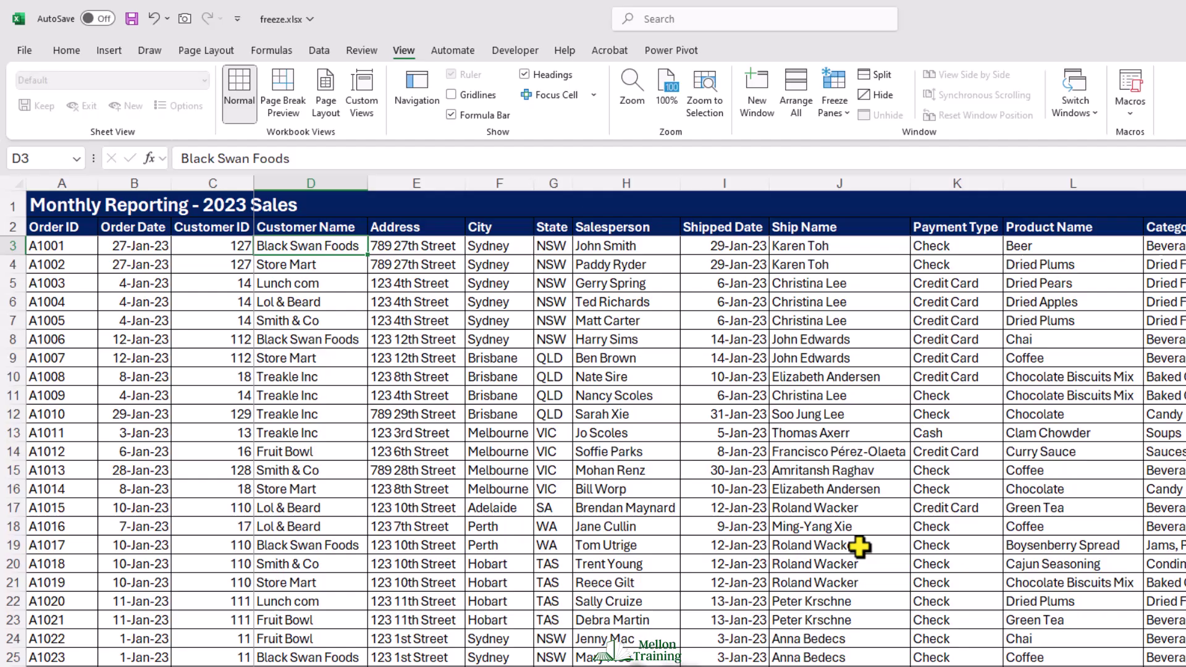
{"action": "scroll", "coordinate": [859, 546], "scroll_direction": "down", "scroll_amount": 4}
{"action": "scroll", "coordinate": [857, 550], "scroll_direction": "down", "scroll_amount": 5}
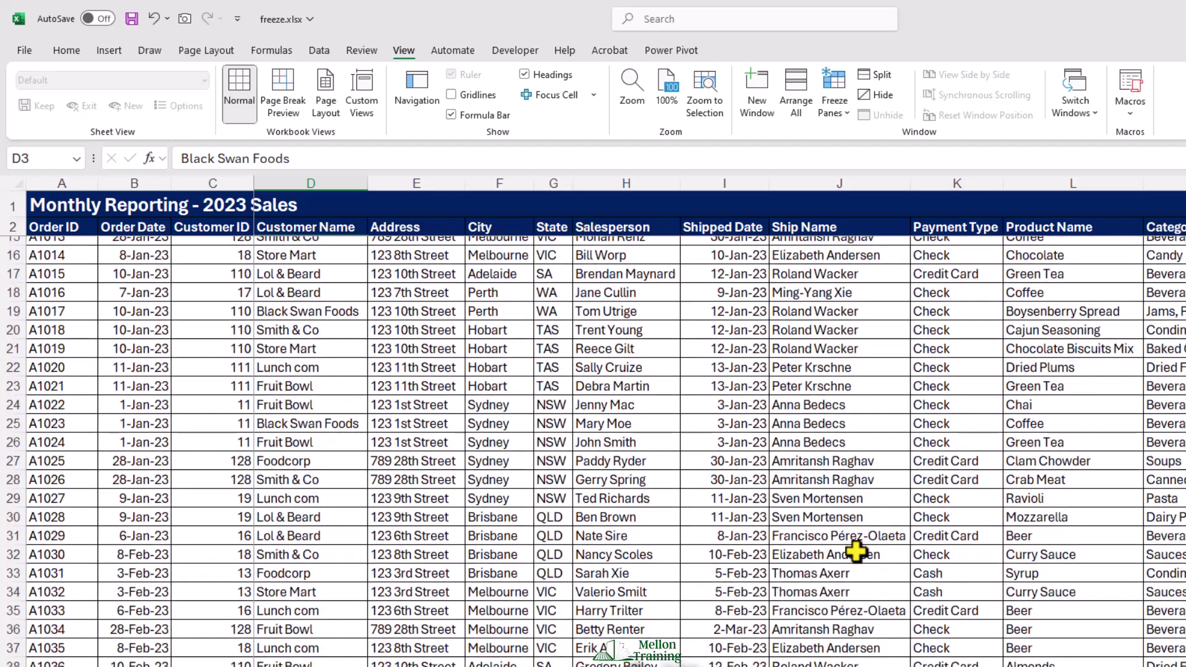
{"action": "scroll", "coordinate": [853, 554], "scroll_direction": "down", "scroll_amount": 5}
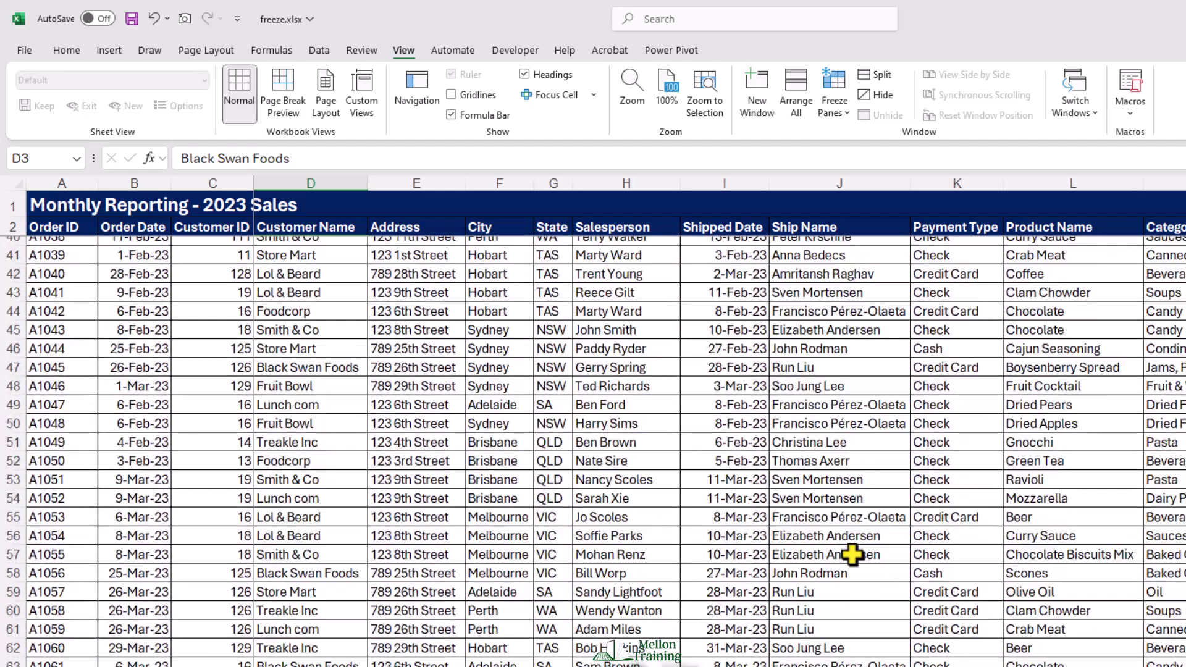
{"action": "scroll", "coordinate": [848, 557], "scroll_direction": "up", "scroll_amount": 14}
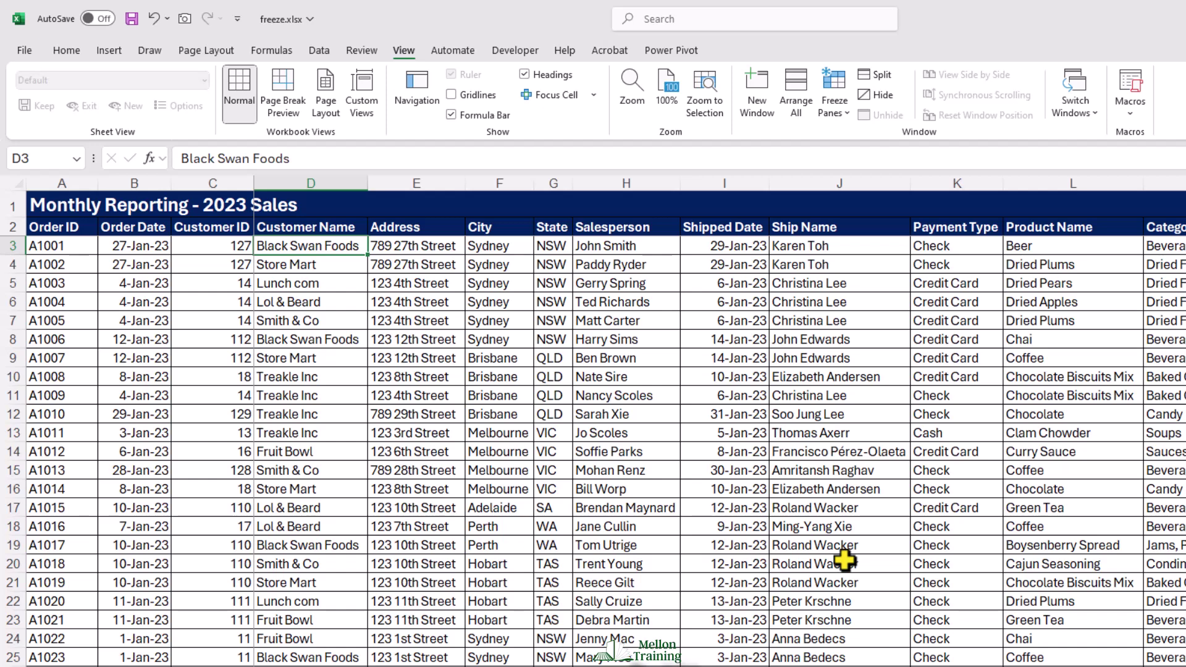
Clear the existing freeze and refreeze panes at cell D6, scrolling to test
{"action": "left_click", "coordinate": [318, 303]}
{"action": "left_click", "coordinate": [845, 109]}
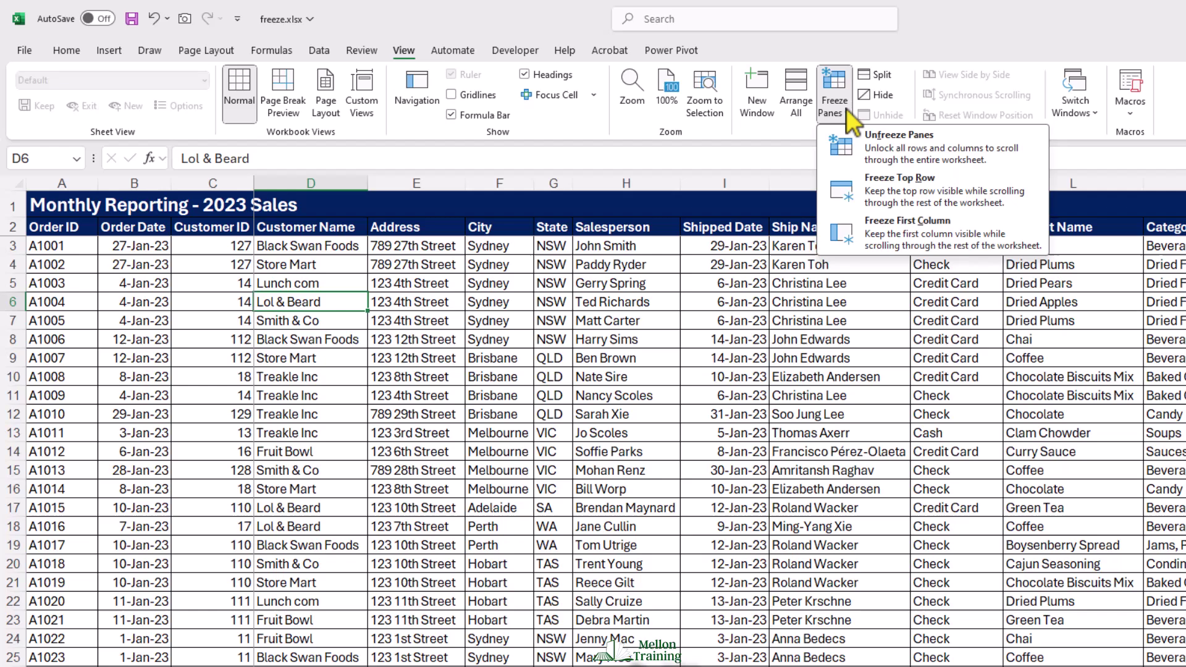
{"action": "left_click", "coordinate": [902, 139]}
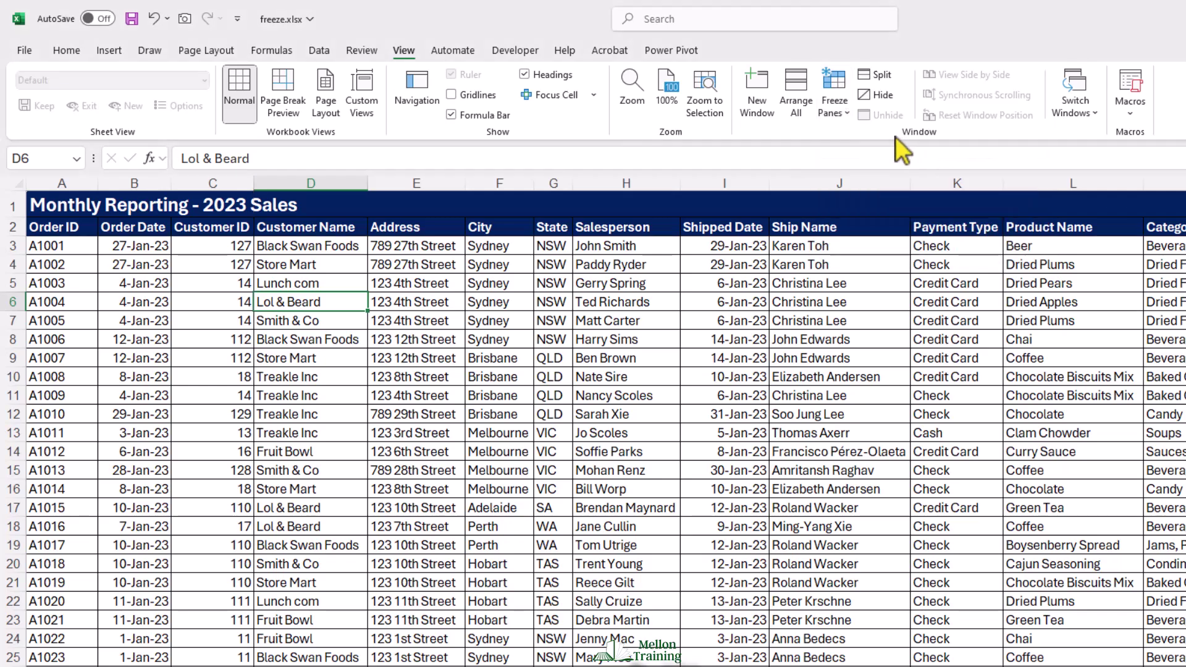
{"action": "left_click", "coordinate": [848, 110]}
{"action": "left_click", "coordinate": [917, 150]}
{"action": "scroll", "coordinate": [578, 630], "scroll_direction": "down", "scroll_amount": 6}
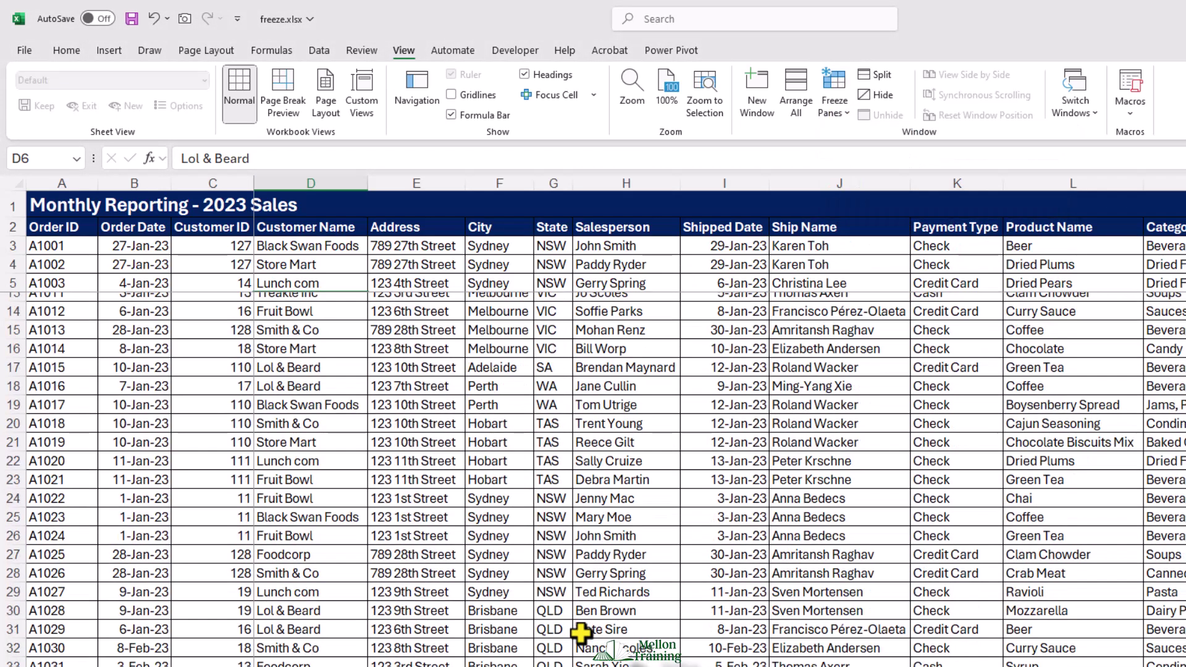
{"action": "scroll", "coordinate": [581, 633], "scroll_direction": "up", "scroll_amount": 6}
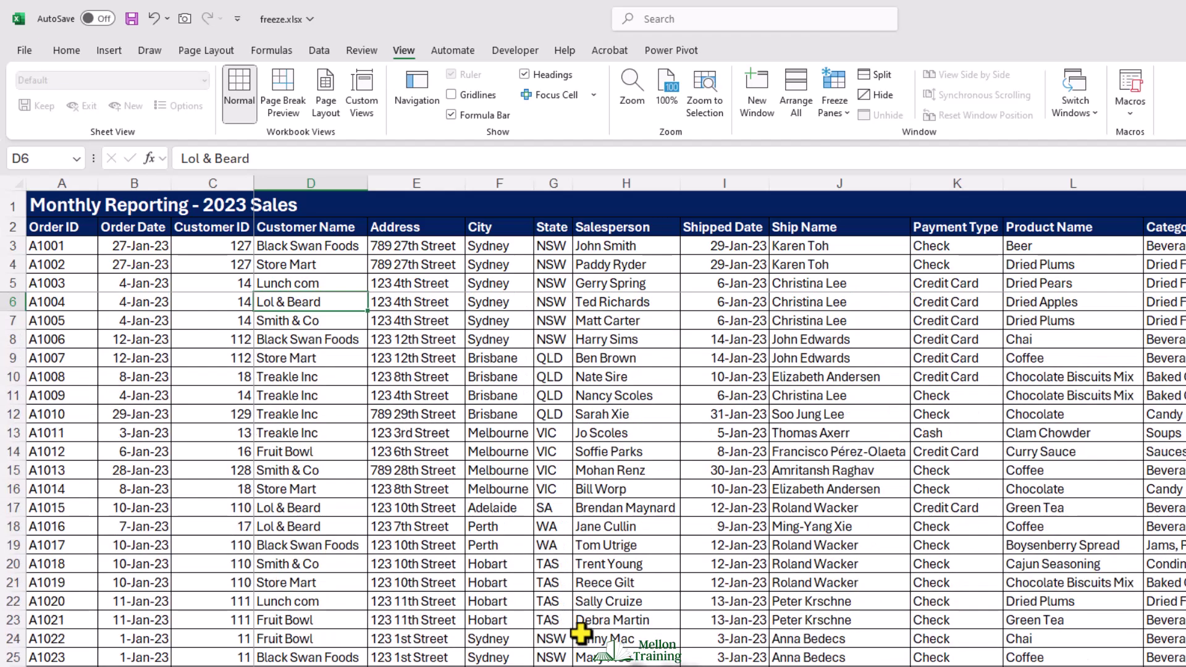
Unfreeze the D6 panes and select cell F10 as the next freeze point
{"action": "left_click", "coordinate": [833, 110]}
{"action": "left_click", "coordinate": [874, 146]}
{"action": "left_click", "coordinate": [496, 372]}
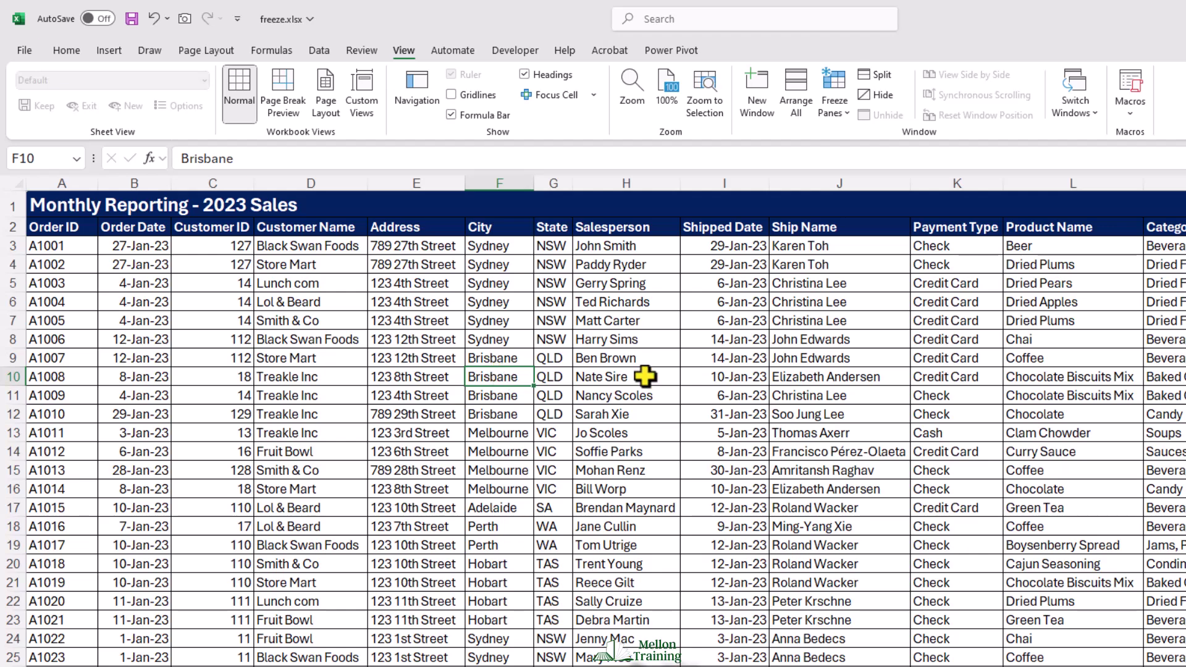
Freeze panes at F10, fixing rows 1–9 and columns A–E, and scroll down and right to test
{"action": "left_click", "coordinate": [834, 109]}
{"action": "left_click", "coordinate": [918, 162]}
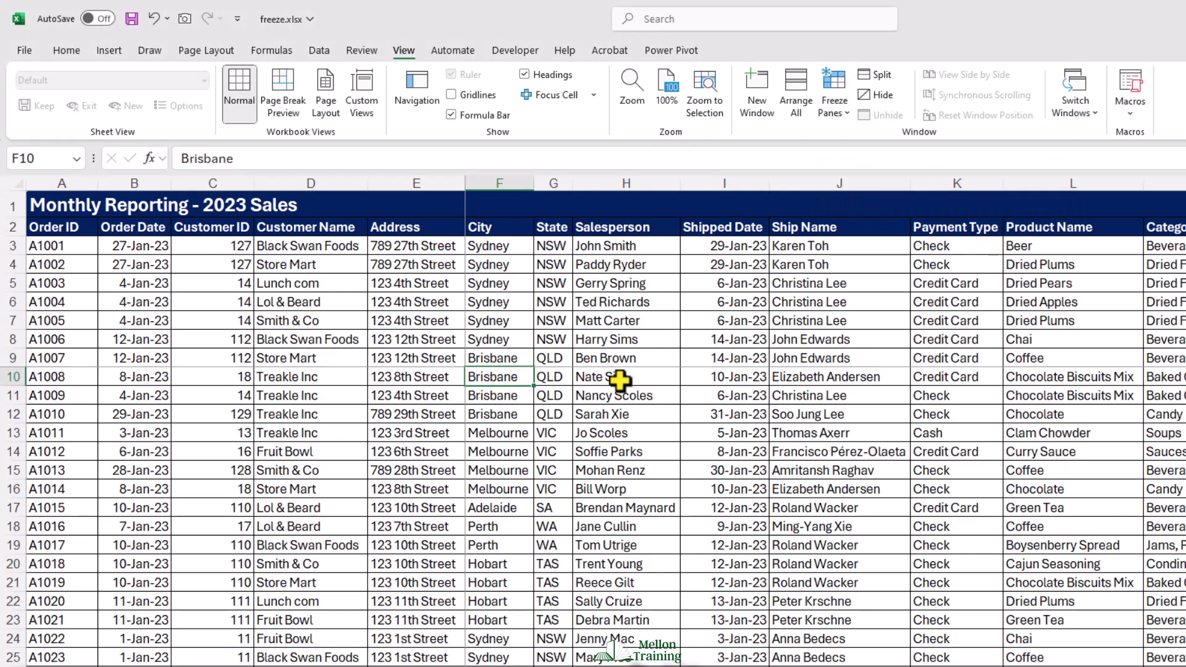
{"action": "scroll", "coordinate": [616, 491], "scroll_direction": "down", "scroll_amount": 8}
{"action": "scroll", "coordinate": [616, 494], "scroll_direction": "up", "scroll_amount": 8}
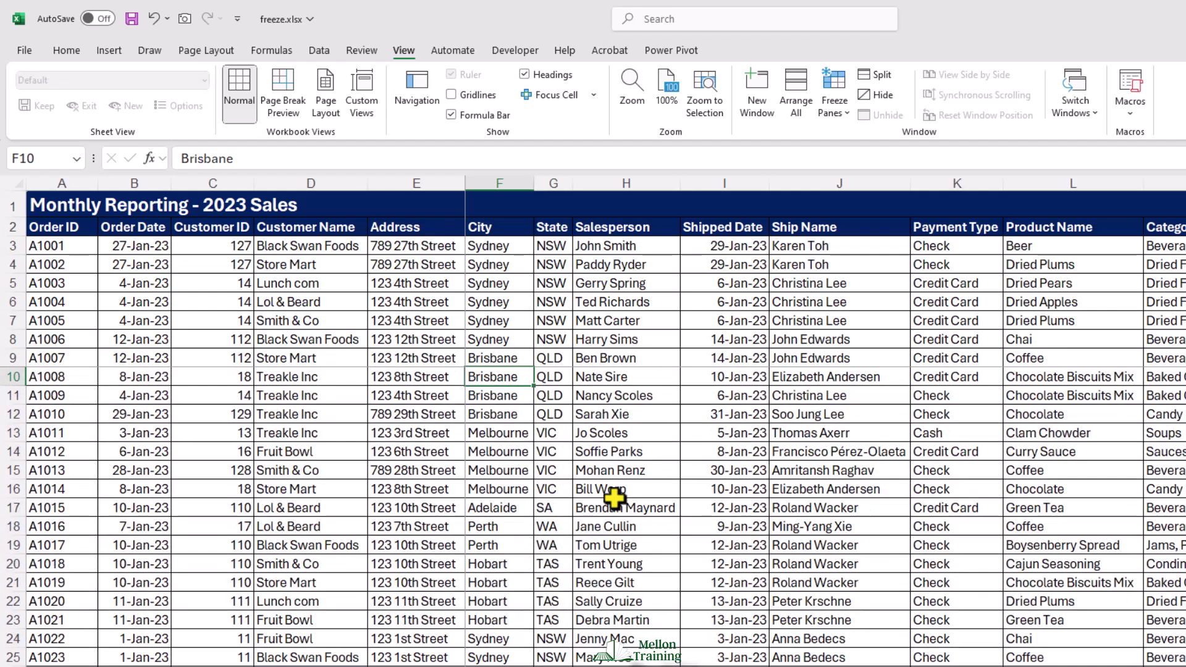
{"action": "scroll", "coordinate": [825, 442], "scroll_direction": "right", "scroll_amount": 3}
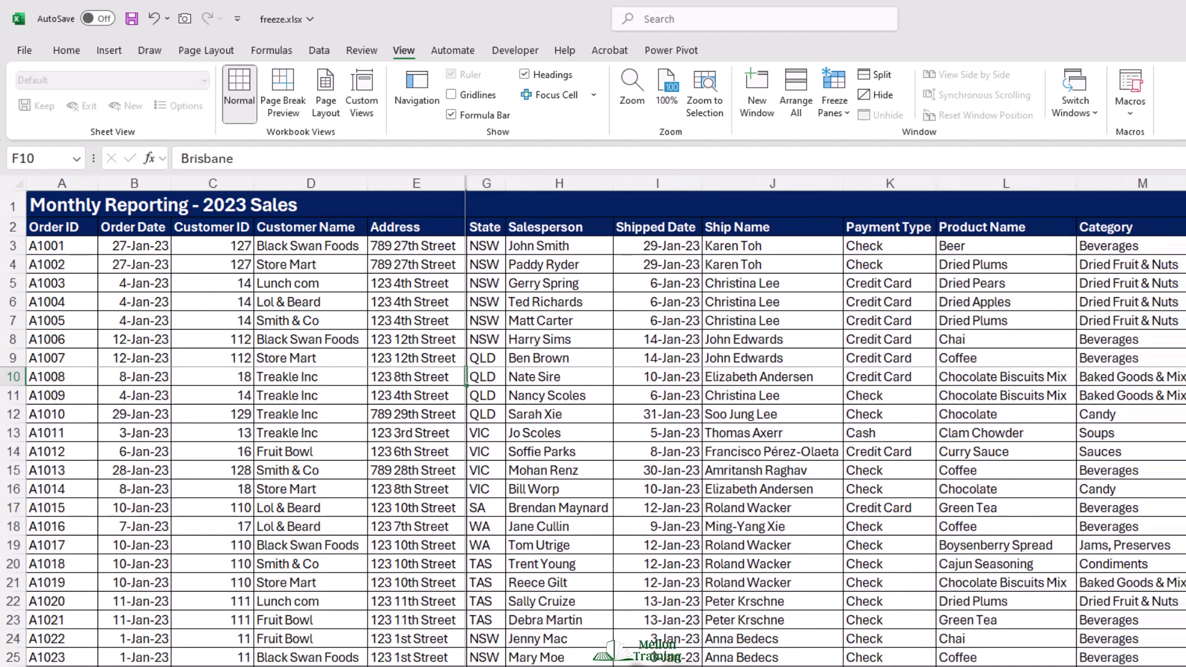
{"action": "scroll", "coordinate": [825, 442], "scroll_direction": "left", "scroll_amount": 3}
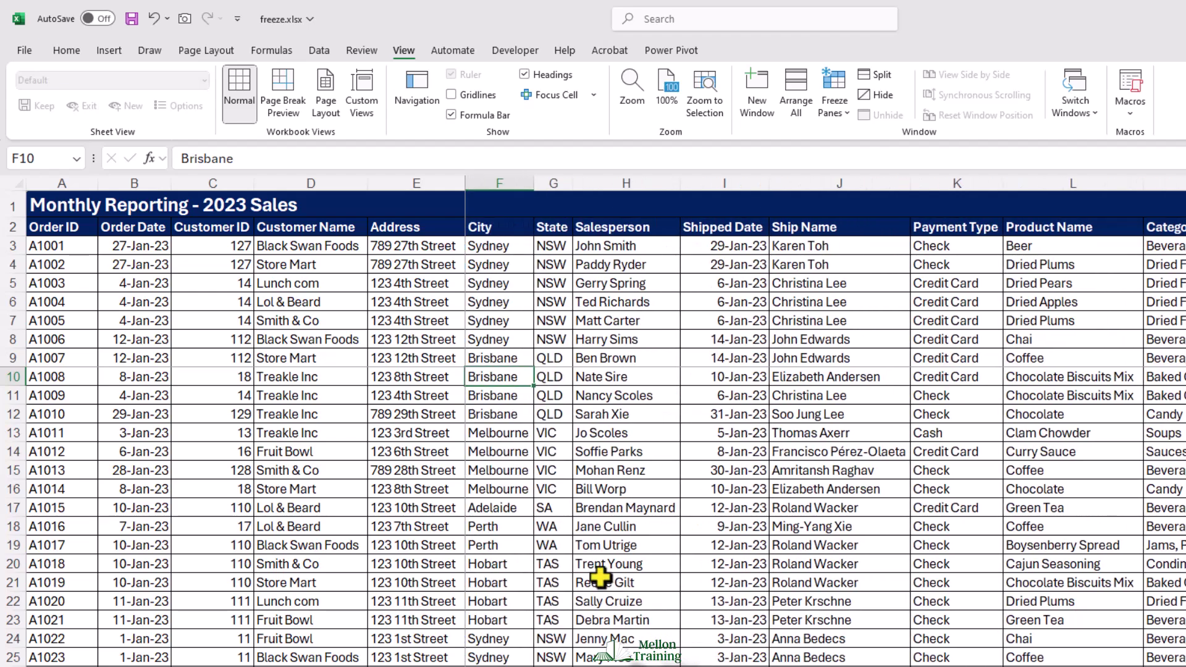
{"action": "scroll", "coordinate": [561, 572], "scroll_direction": "down", "scroll_amount": 5}
{"action": "scroll", "coordinate": [561, 572], "scroll_direction": "up", "scroll_amount": 5}
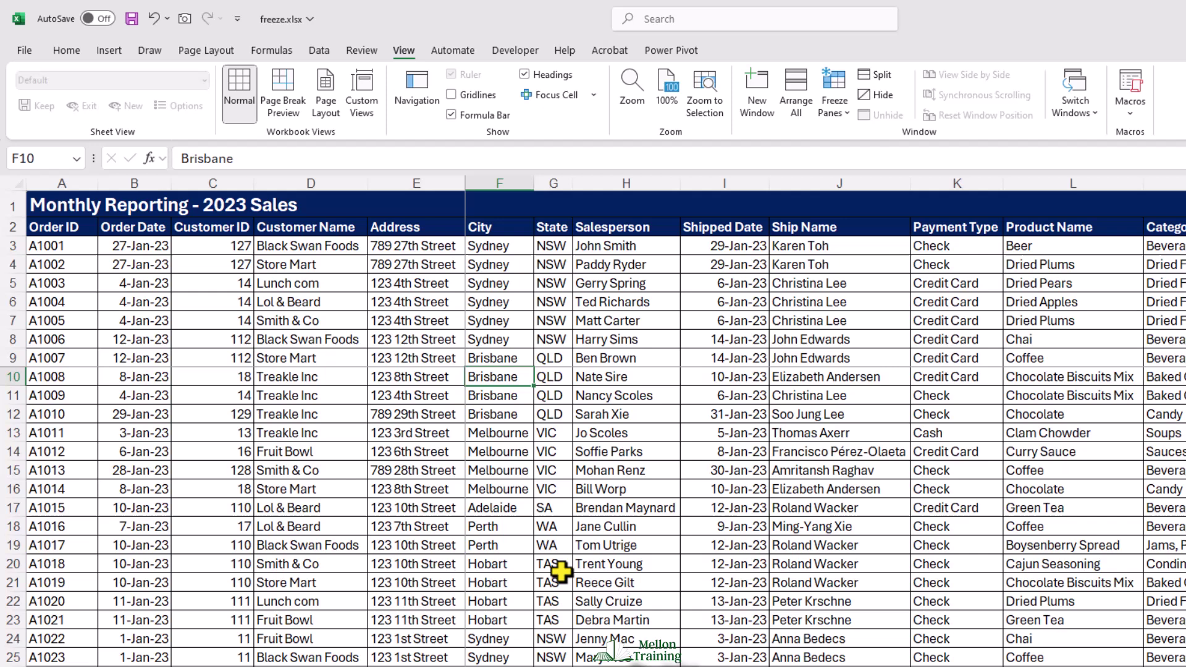
Remove the F10 freeze with Unfreeze Panes
{"action": "left_click", "coordinate": [835, 105]}
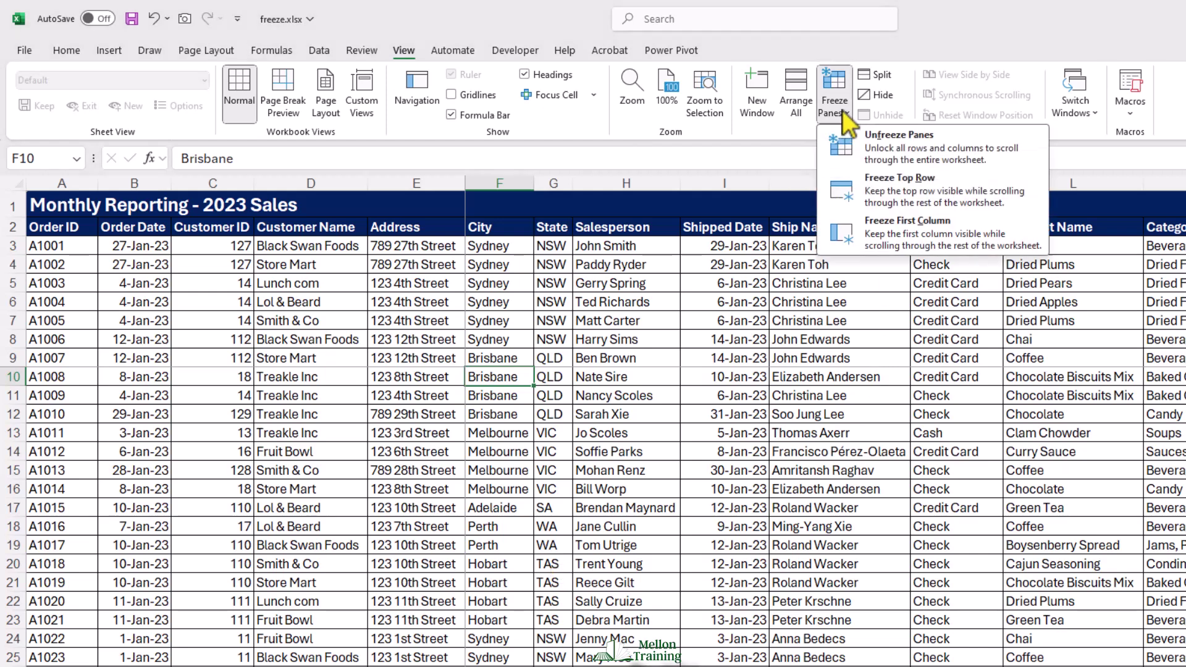
{"action": "left_click", "coordinate": [839, 135]}
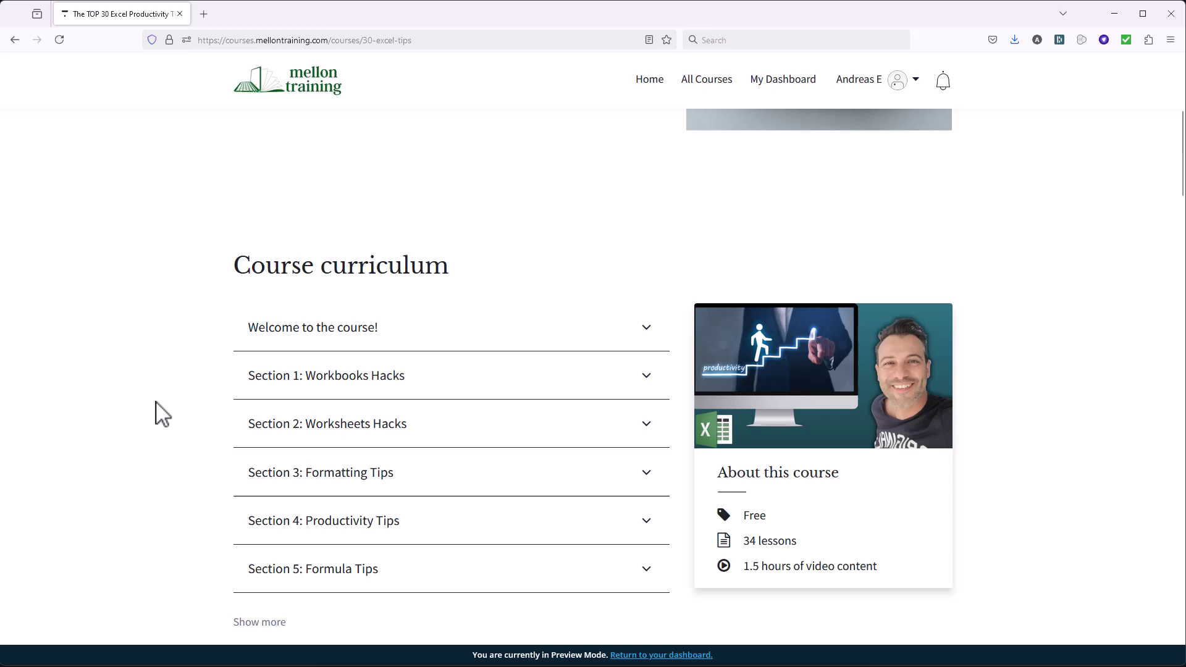
Expand the Welcome to the course! section and Sections 1–3 of the curriculum
{"action": "scroll", "coordinate": [309, 370], "scroll_direction": "down", "scroll_amount": 1}
{"action": "left_click", "coordinate": [426, 315]}
{"action": "scroll", "coordinate": [405, 323], "scroll_direction": "down", "scroll_amount": 2}
{"action": "left_click", "coordinate": [402, 312]}
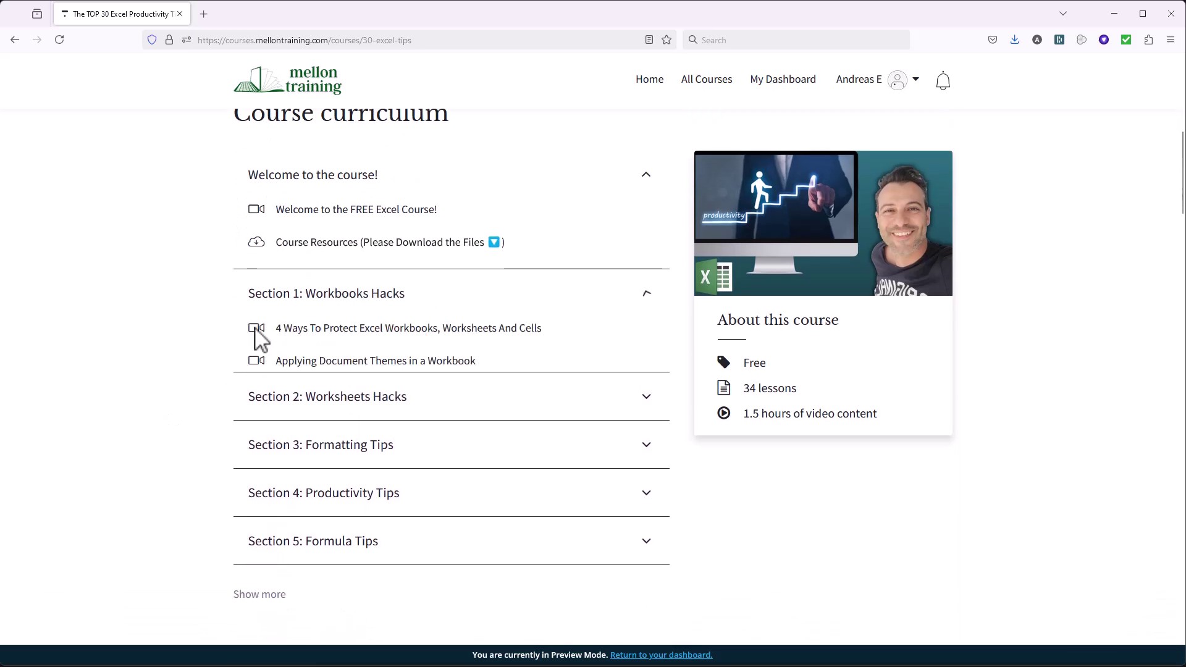
{"action": "scroll", "coordinate": [247, 352], "scroll_direction": "down", "scroll_amount": 3}
{"action": "left_click", "coordinate": [331, 290]}
{"action": "scroll", "coordinate": [260, 330], "scroll_direction": "down", "scroll_amount": 2}
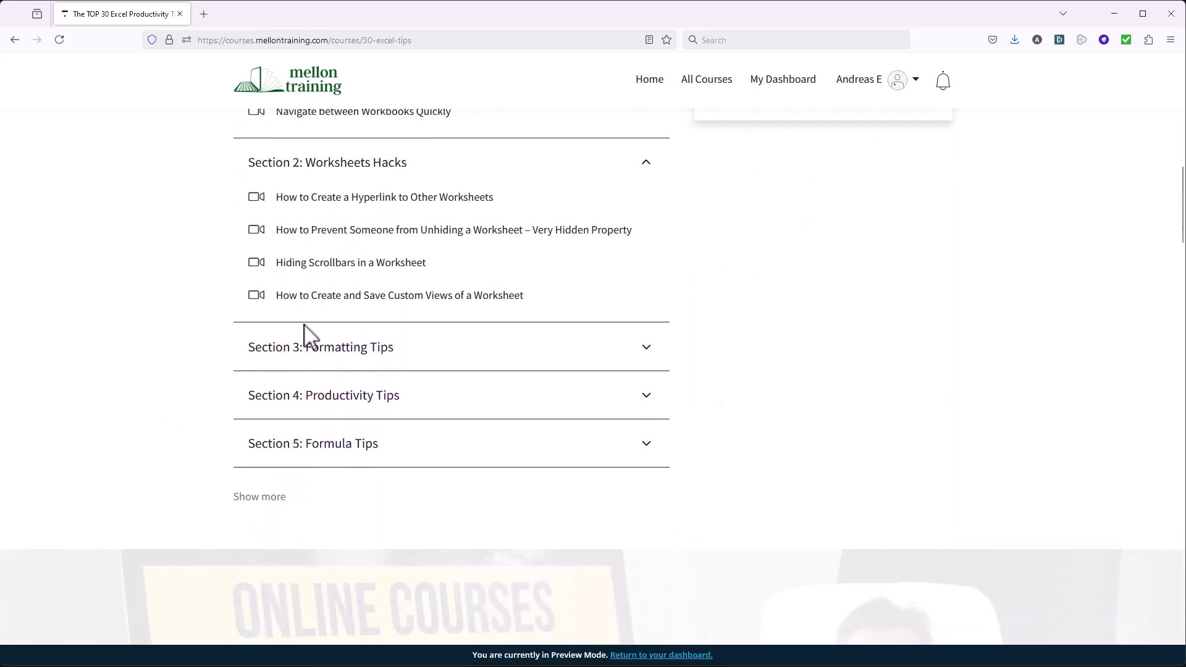
{"action": "left_click", "coordinate": [303, 347]}
Expand Sections 4–6 (Productivity, Formula, Visualization Tips) and scroll down to the instructor section
{"action": "scroll", "coordinate": [217, 358], "scroll_direction": "down", "scroll_amount": 3}
{"action": "left_click", "coordinate": [364, 405]}
{"action": "scroll", "coordinate": [221, 374], "scroll_direction": "down", "scroll_amount": 1}
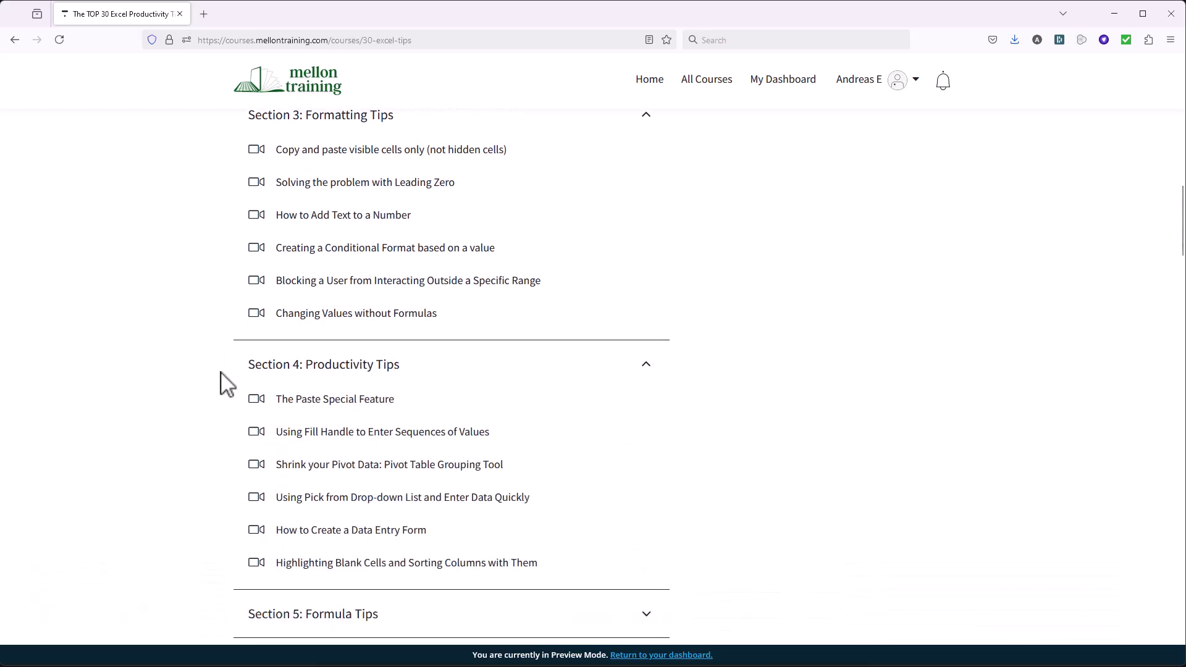
{"action": "scroll", "coordinate": [247, 395], "scroll_direction": "down", "scroll_amount": 3}
{"action": "left_click", "coordinate": [343, 413]}
{"action": "scroll", "coordinate": [228, 413], "scroll_direction": "down", "scroll_amount": 4}
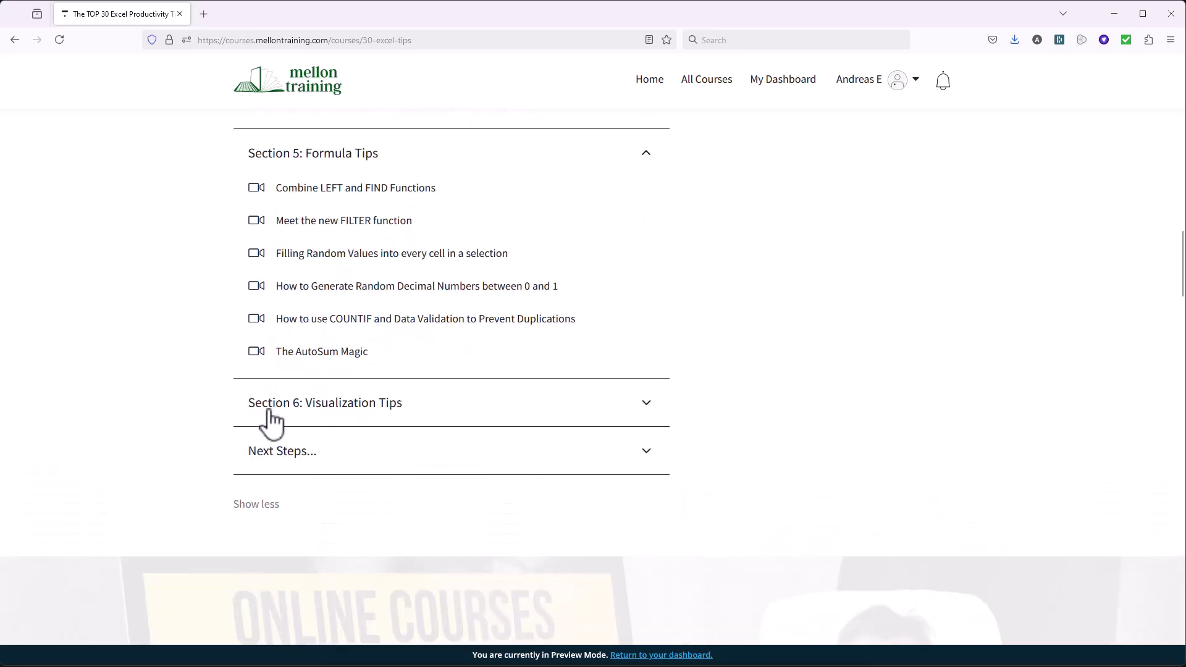
{"action": "scroll", "coordinate": [309, 425], "scroll_direction": "down", "scroll_amount": 2}
{"action": "left_click", "coordinate": [346, 281]}
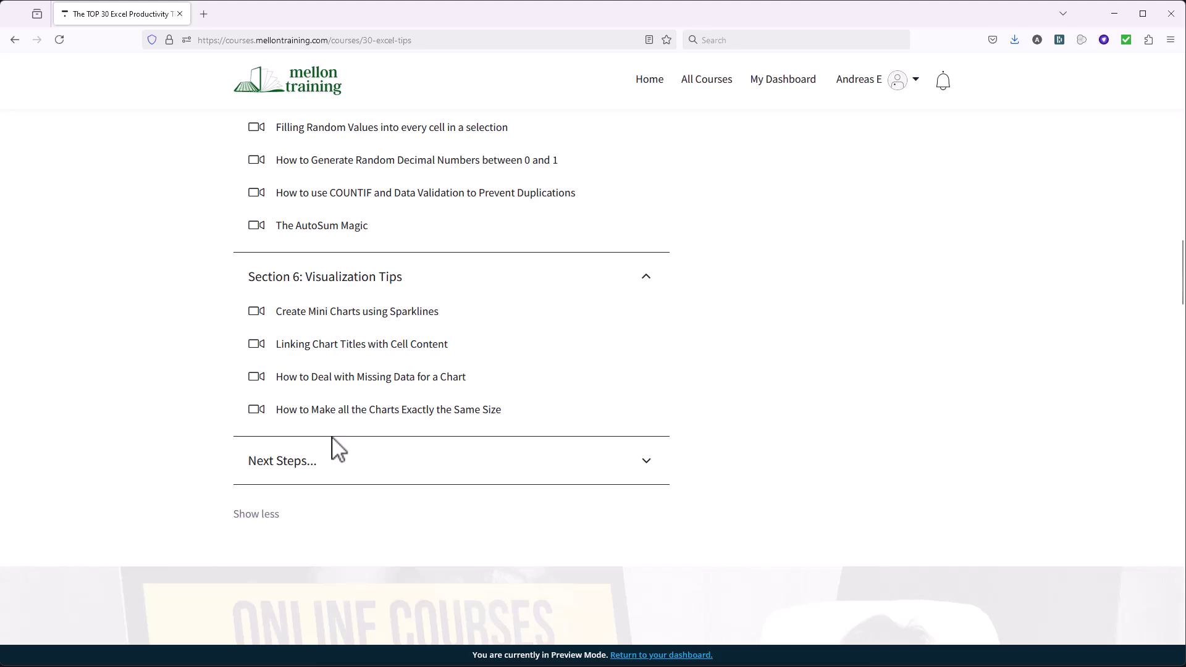
{"action": "scroll", "coordinate": [339, 450], "scroll_direction": "down", "scroll_amount": 11}
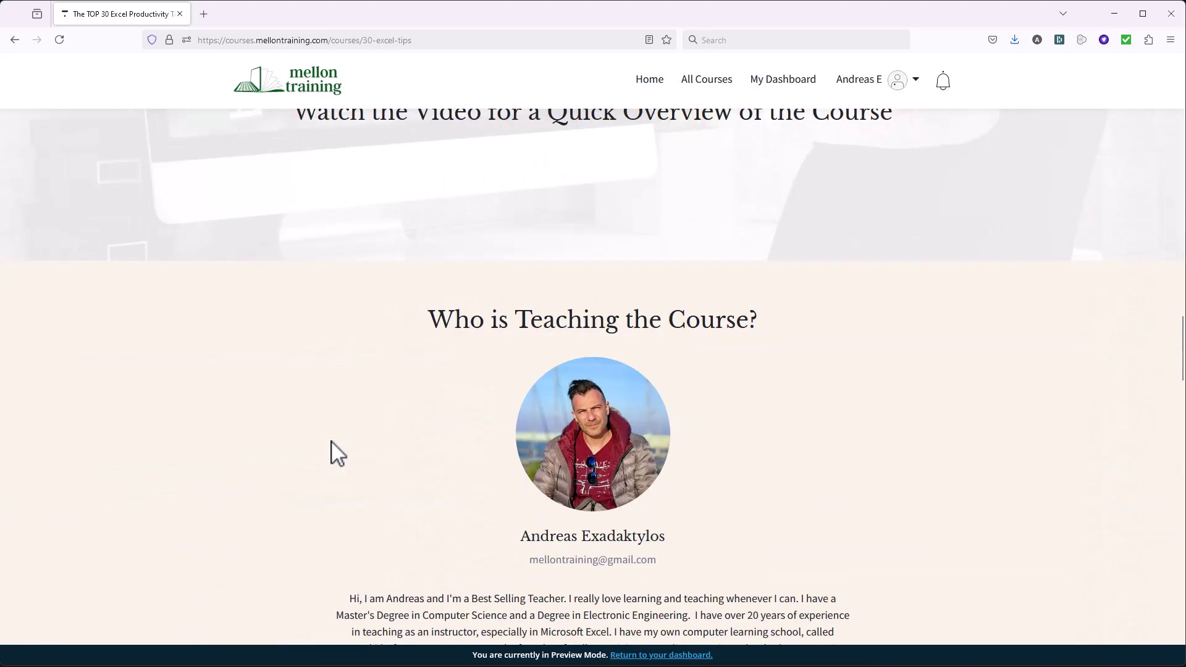